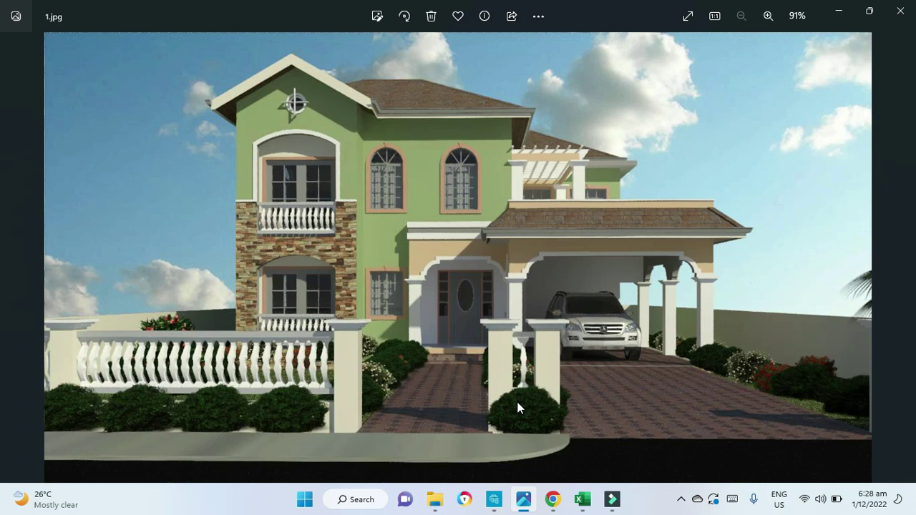
Step: In the Contract-lat workbook, select the First Floor Material row on Summary, then switch to the FF Material sheet
left_click(584, 505)
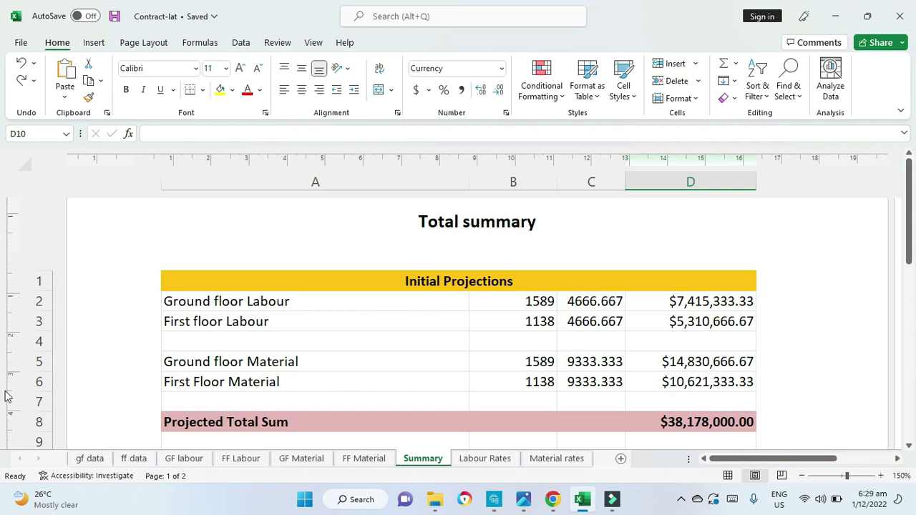
left_click(34, 383)
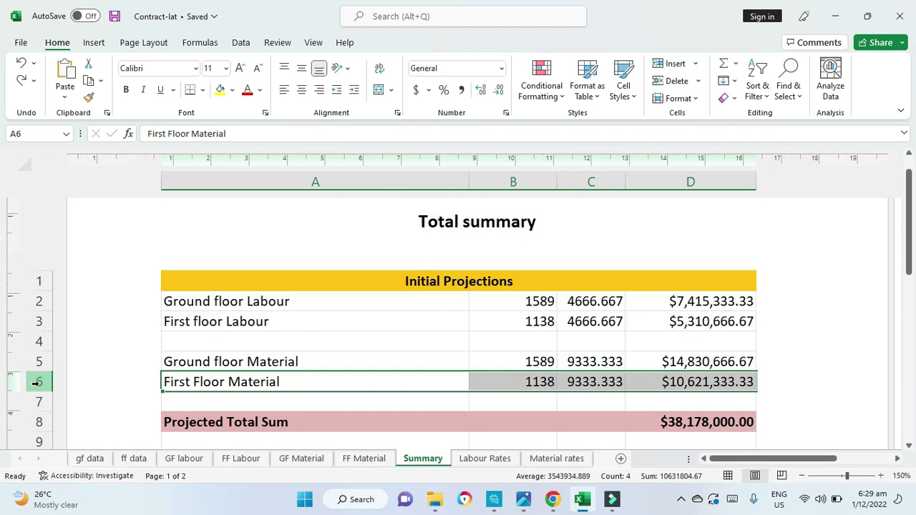
key("ctrl+Page_Up")
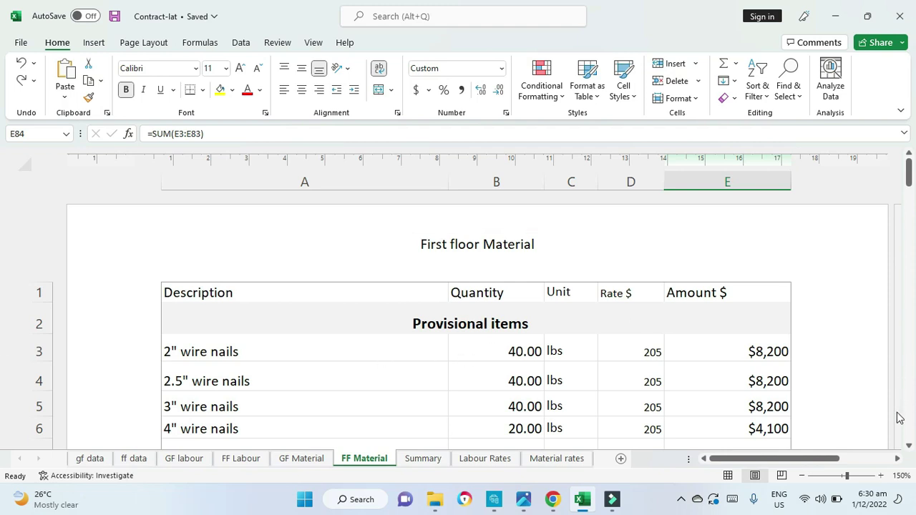
left_click(909, 447)
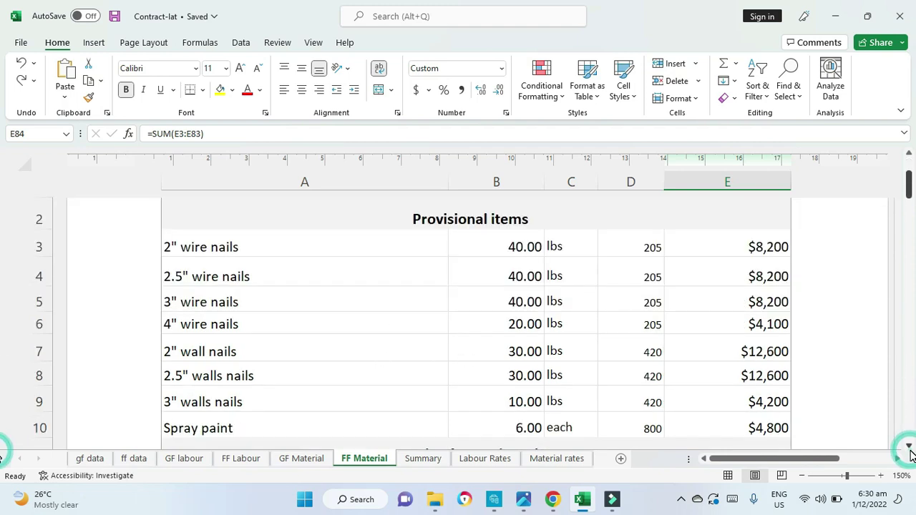
left_click(909, 448)
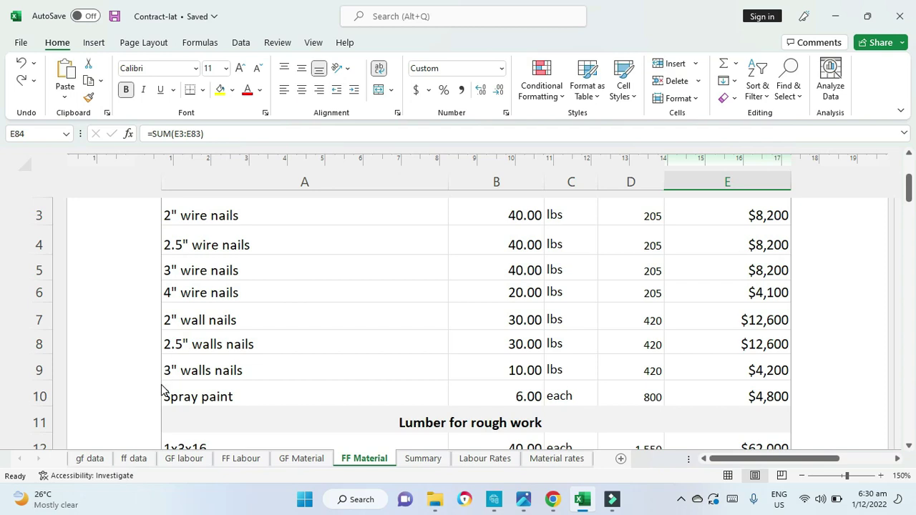
left_click(171, 362)
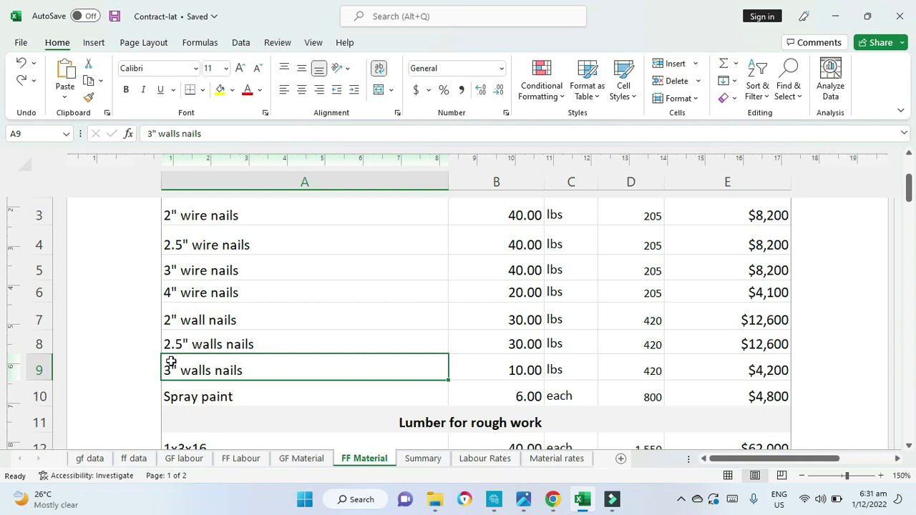
key("Down")
key("Down")
key("Down")
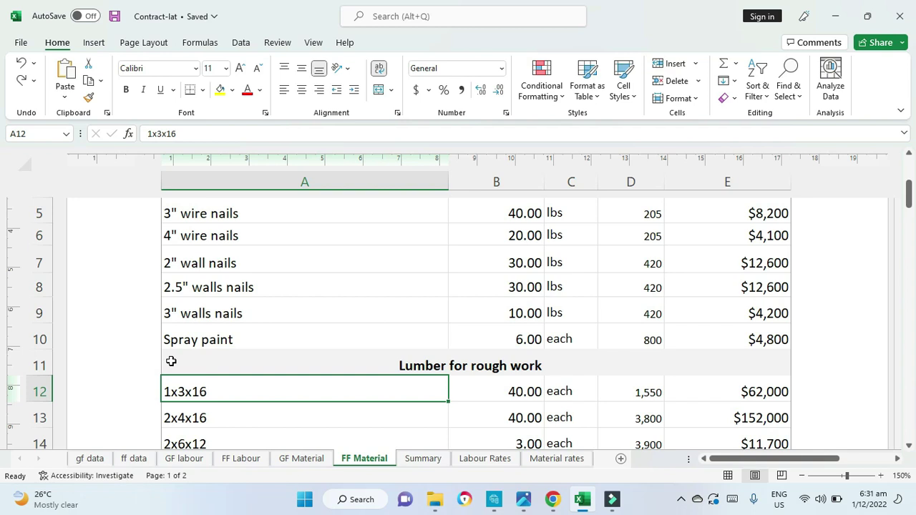
key("Down")
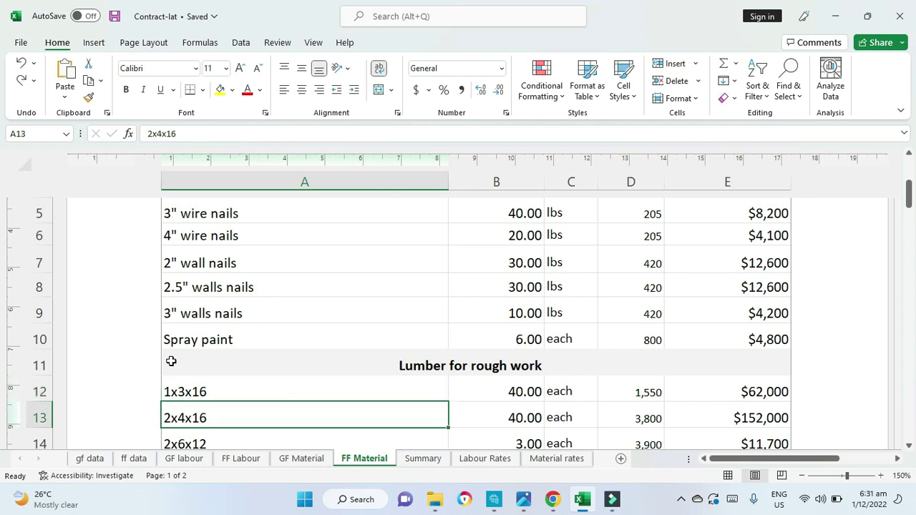
key("Down")
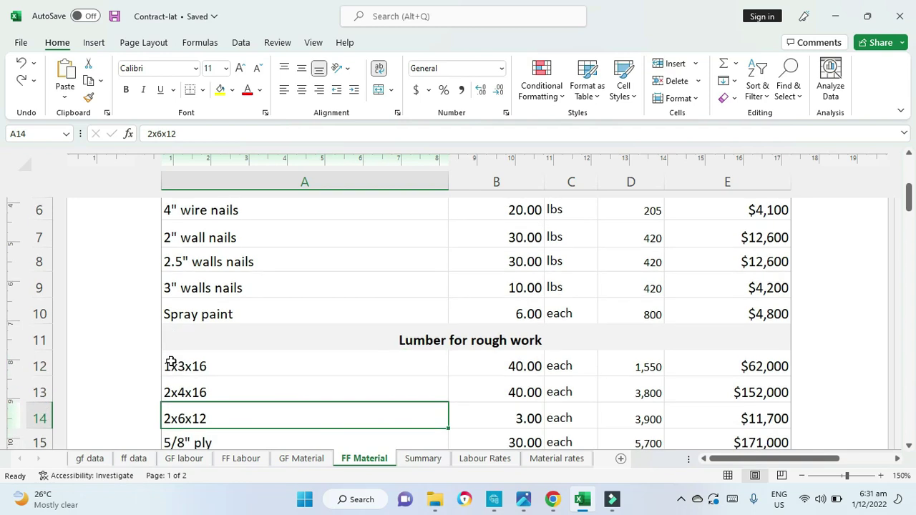
key("Down")
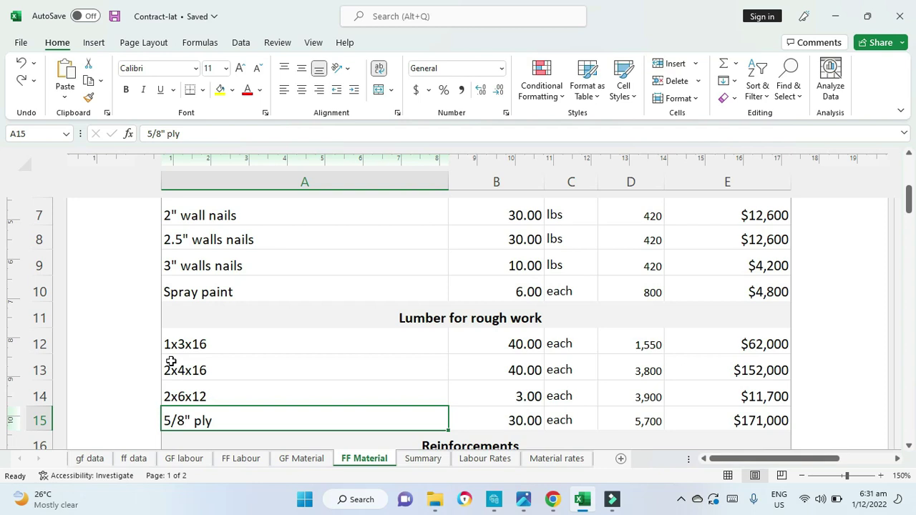
key("Down")
key("Down")
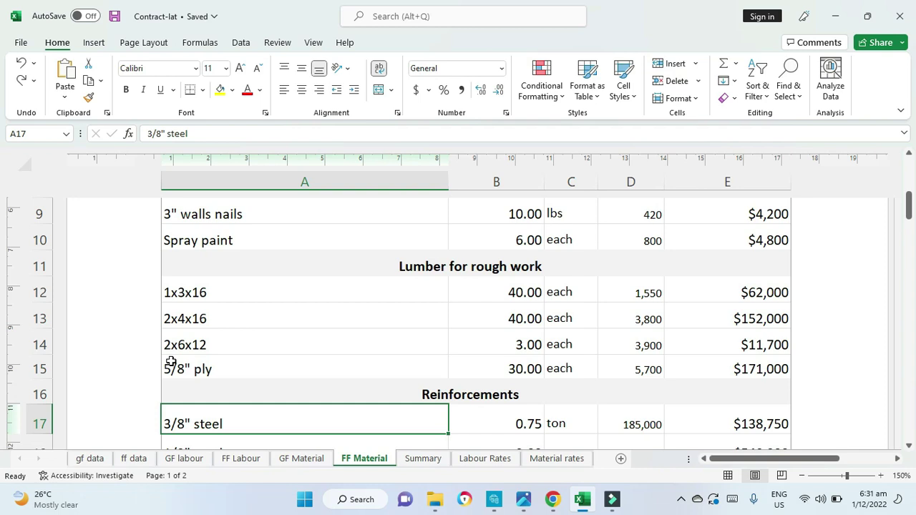
key("Down")
key("Down")
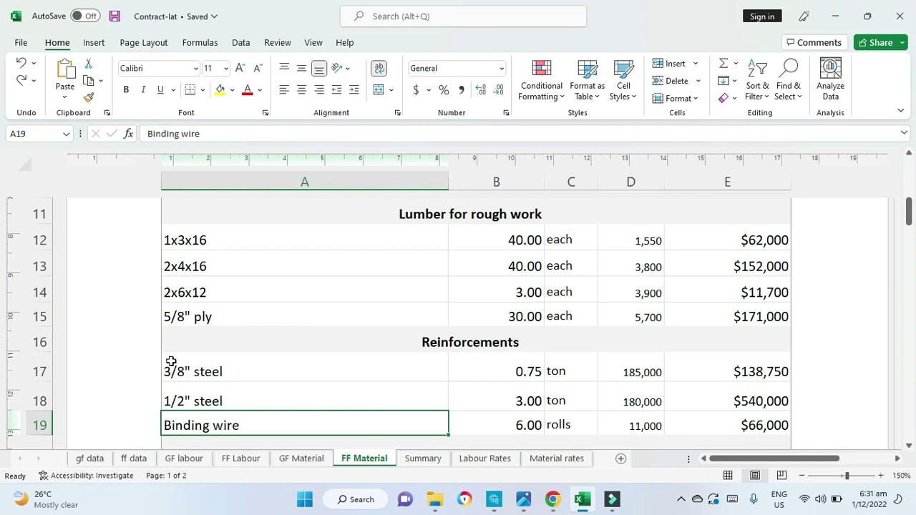
key("Down")
key("Down")
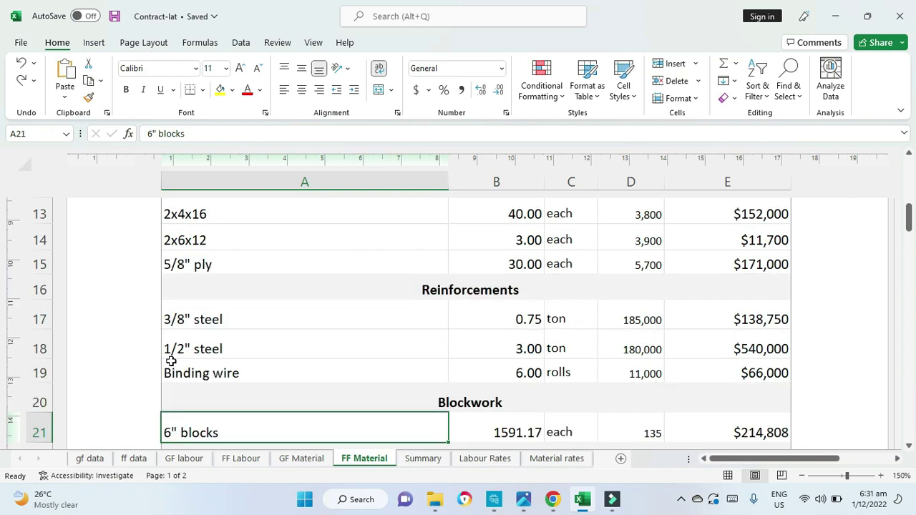
key("Down")
key("Down")
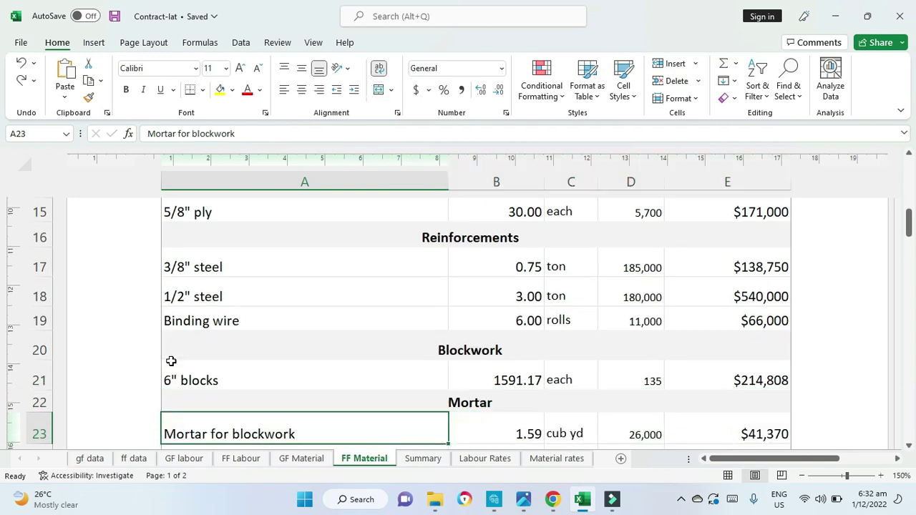
key("Up")
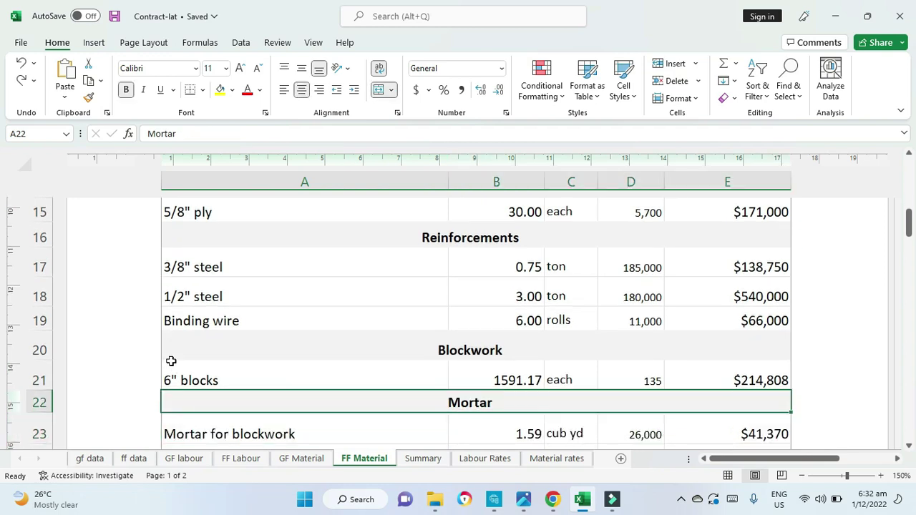
key("Down")
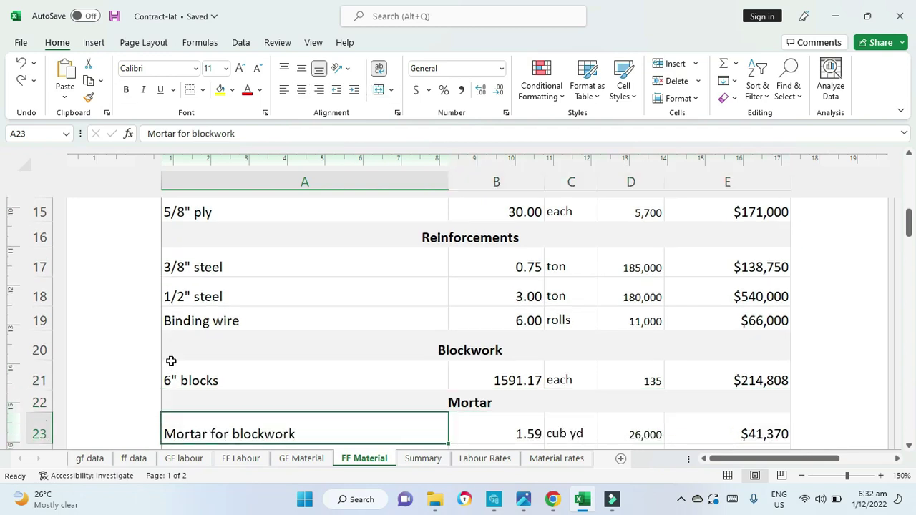
key("Down")
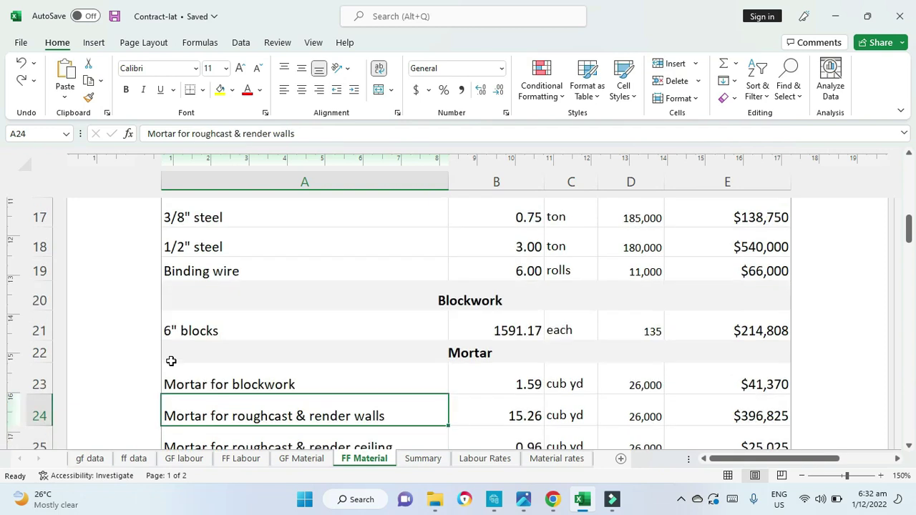
key("Down")
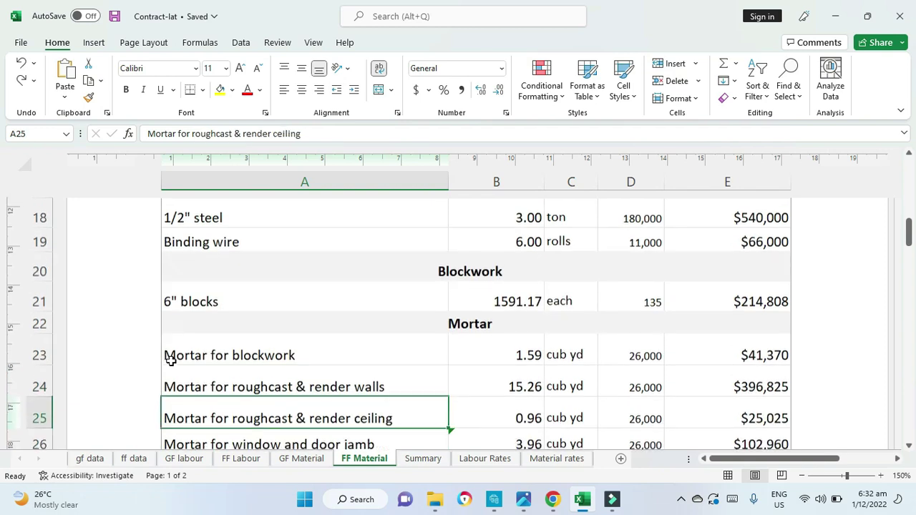
key("Down")
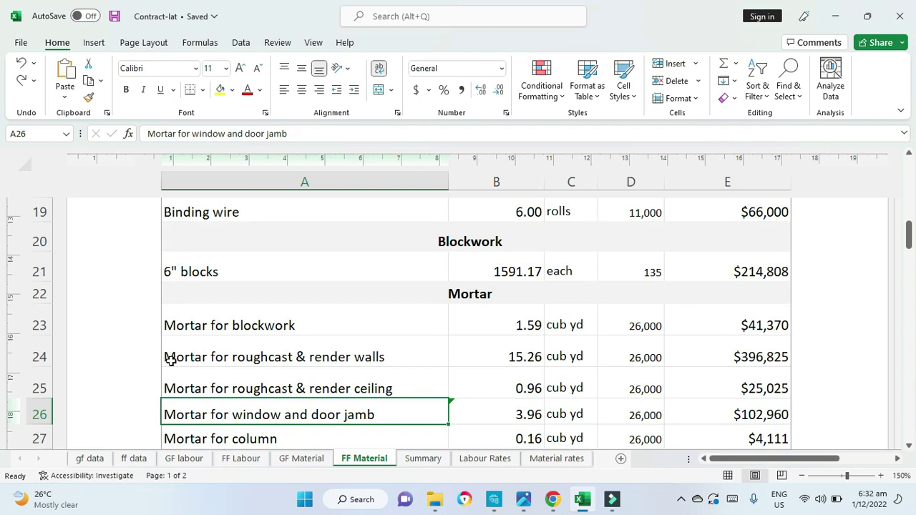
key("Down")
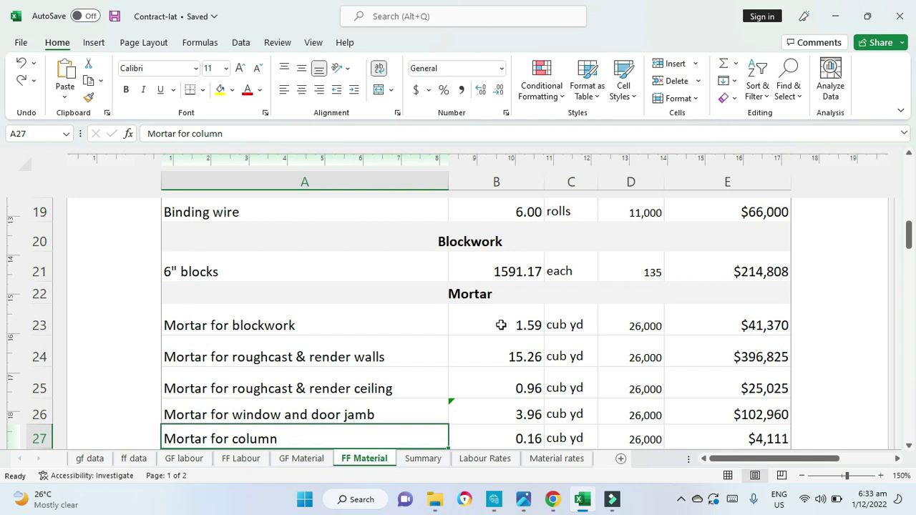
key("Down")
key("Down")
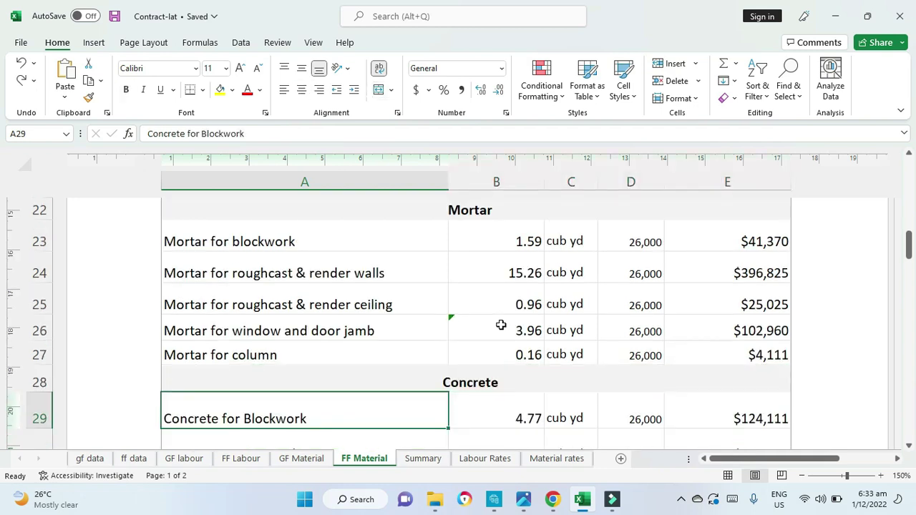
Step: Step through the Concrete items down to Concrete for Slab (premix), then bring back the 1.jpg render in Photos
scroll(501, 325, "down", 1)
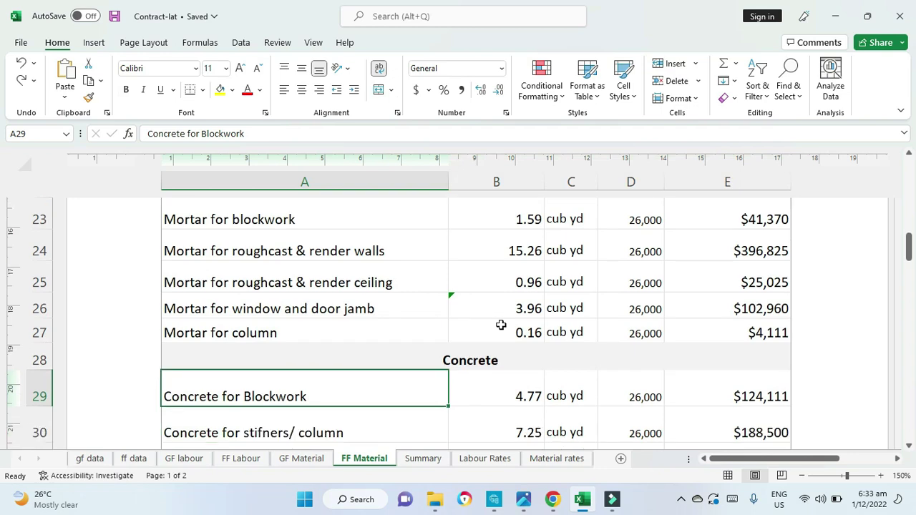
key("Down")
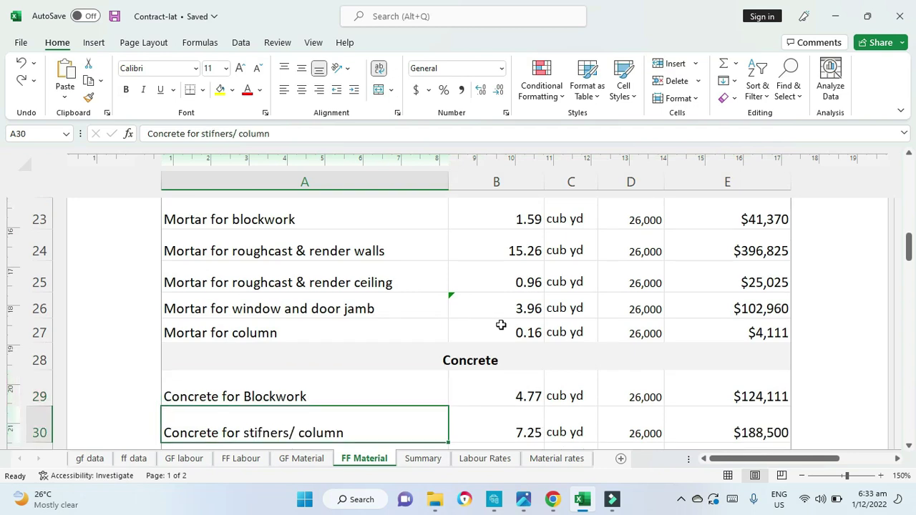
key("Down")
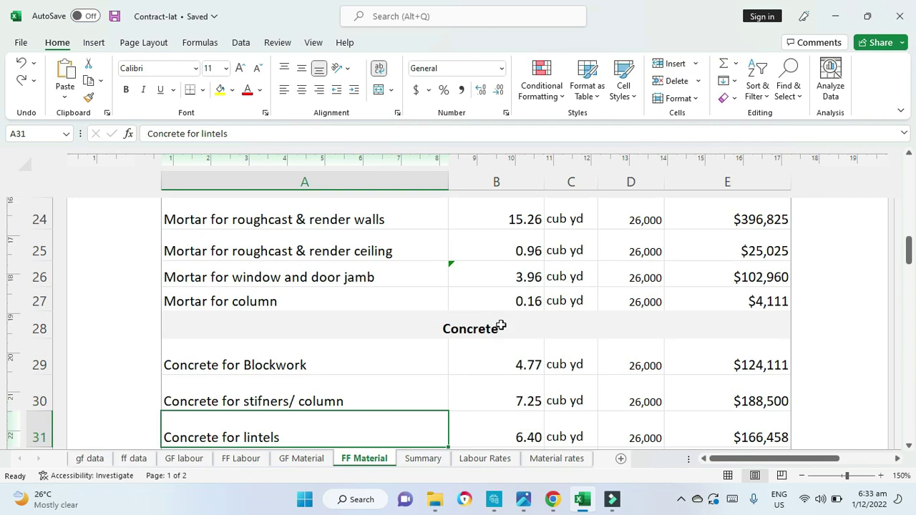
key("Down")
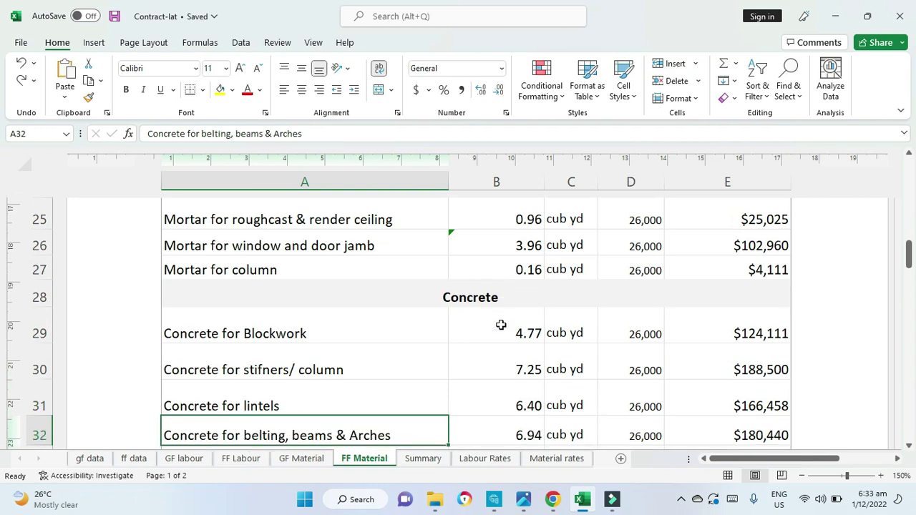
key("Down")
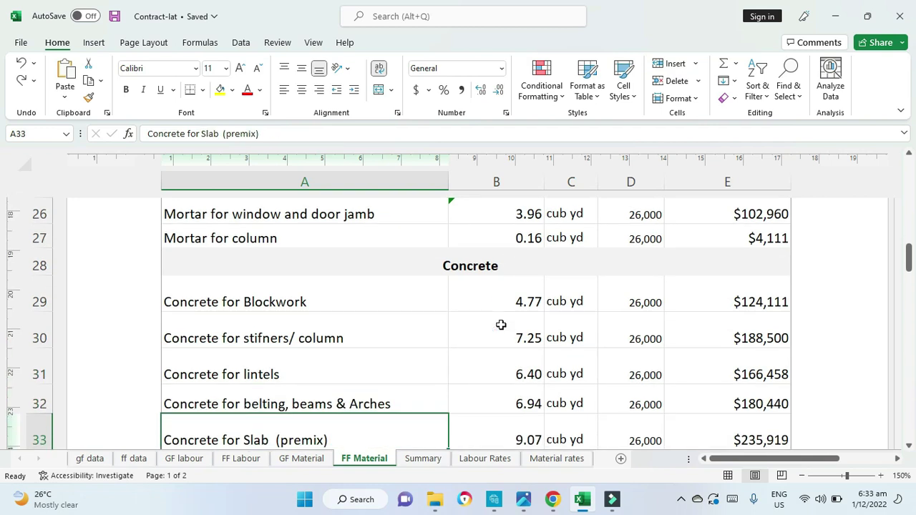
left_click(523, 498)
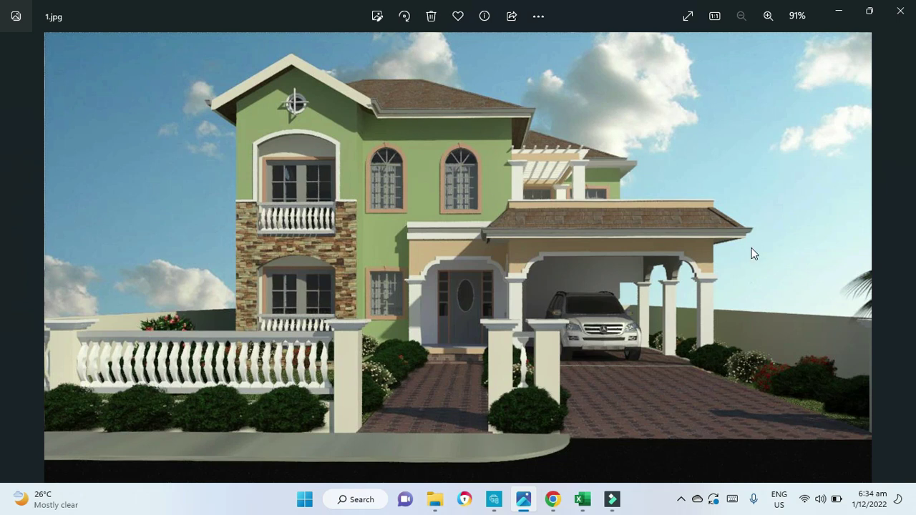
Step: Page forward through the house renderings to the fourth image
mouse_move(891, 249)
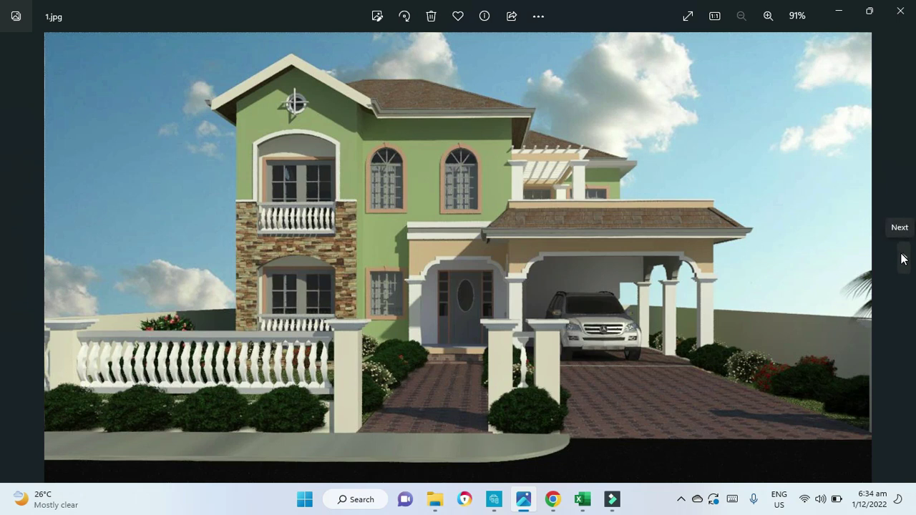
left_click(903, 257)
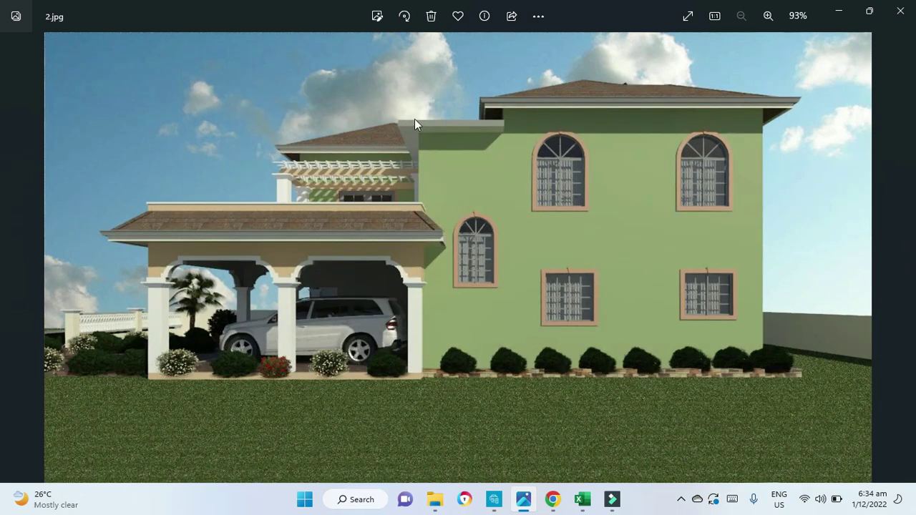
left_click(903, 256)
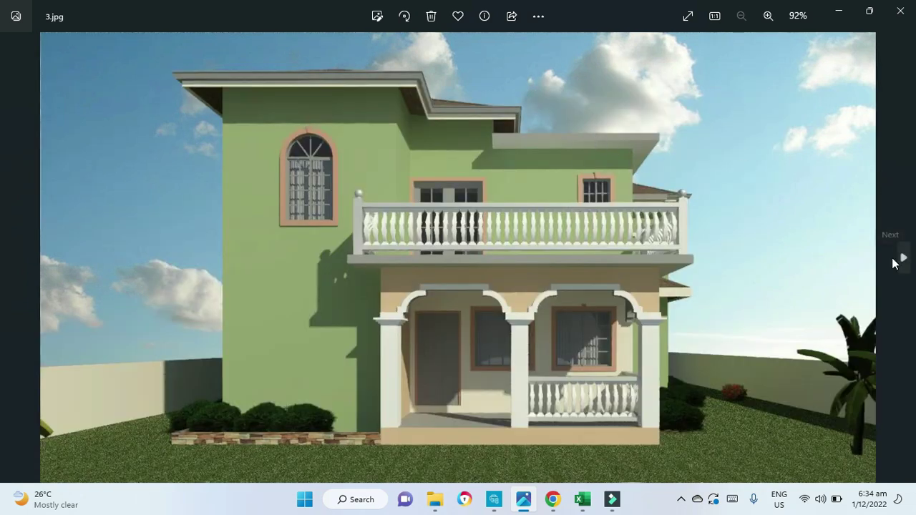
left_click(902, 258)
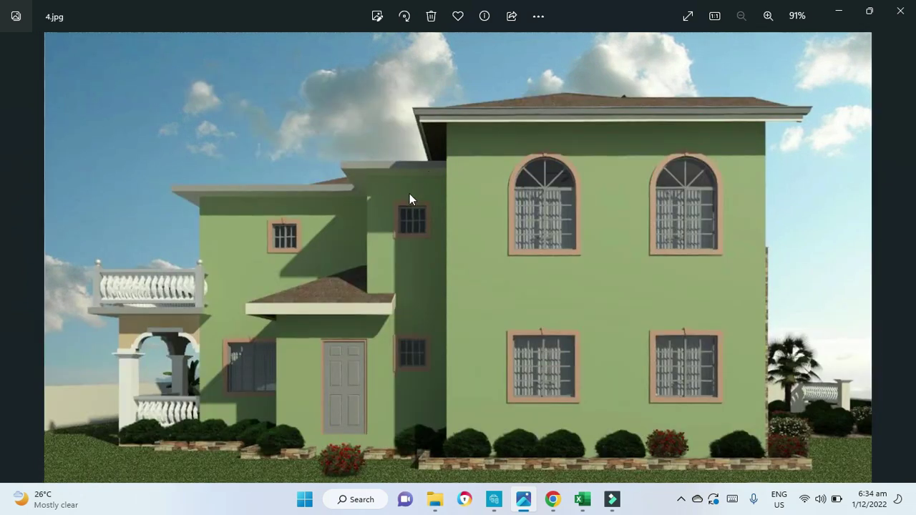
Step: Check the workbook, return to Photos for the 4.jpg side view, then go back to Excel
key("alt+Tab")
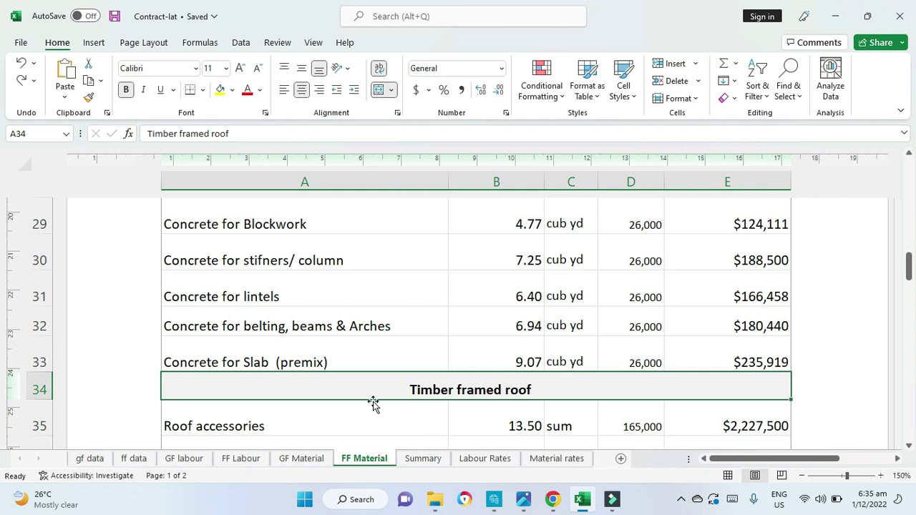
left_click(523, 499)
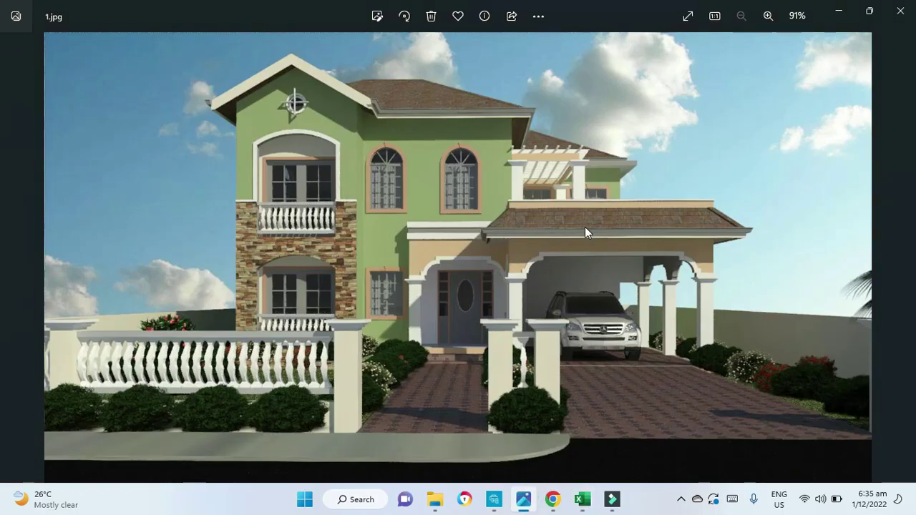
key("Right")
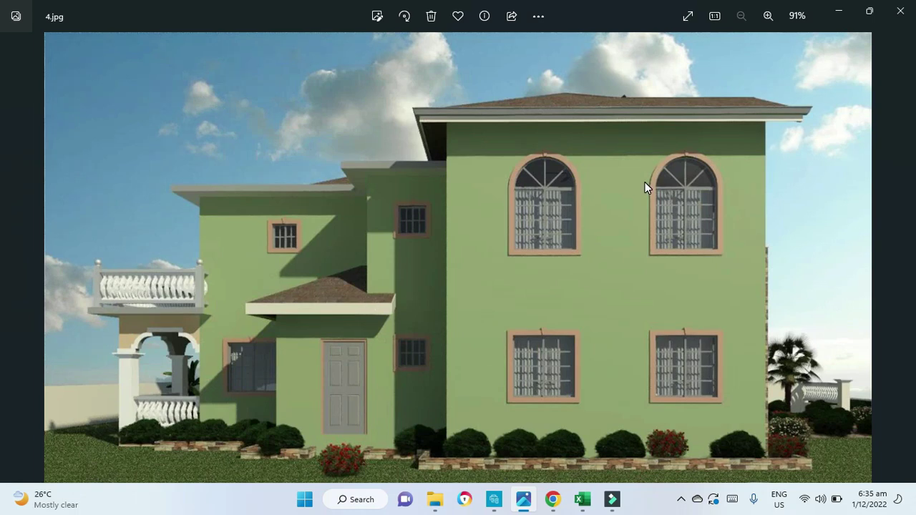
left_click(583, 504)
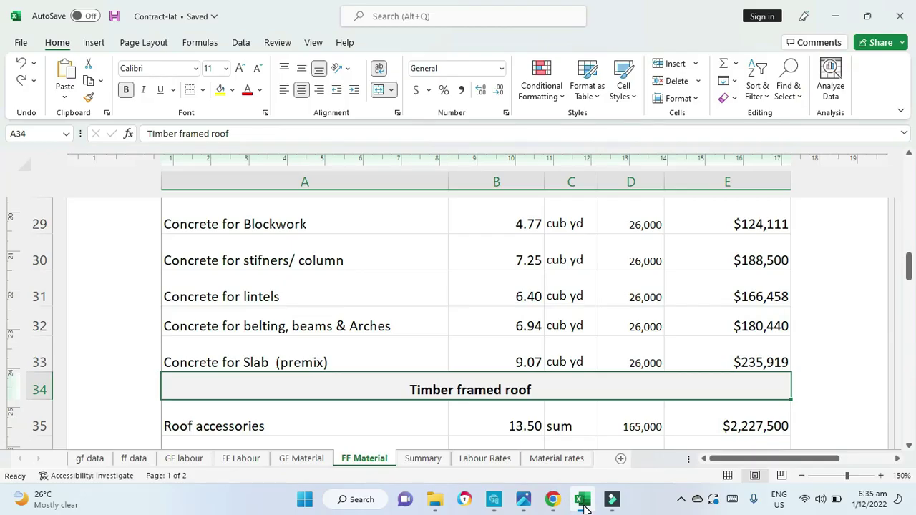
Step: Check that the Roof accessories rate in D35 comes from Material rates, then select Guttering in A36
left_click(638, 426)
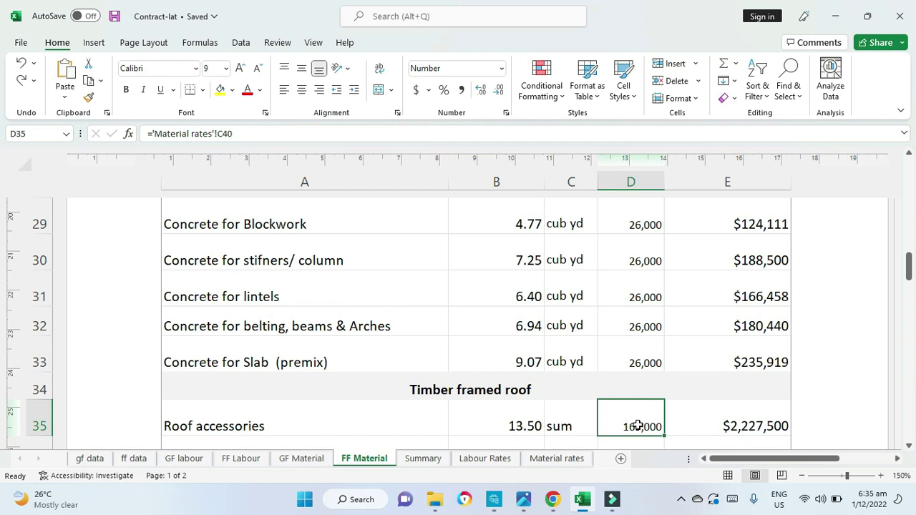
left_click(372, 441)
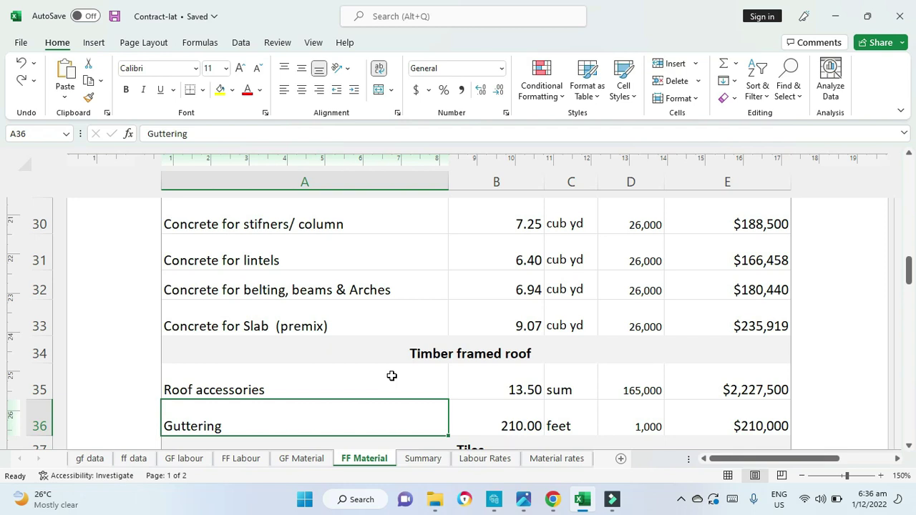
Step: Glance at the 1.jpg front rendering in Photos, then return to the FF Material sheet
left_click(523, 499)
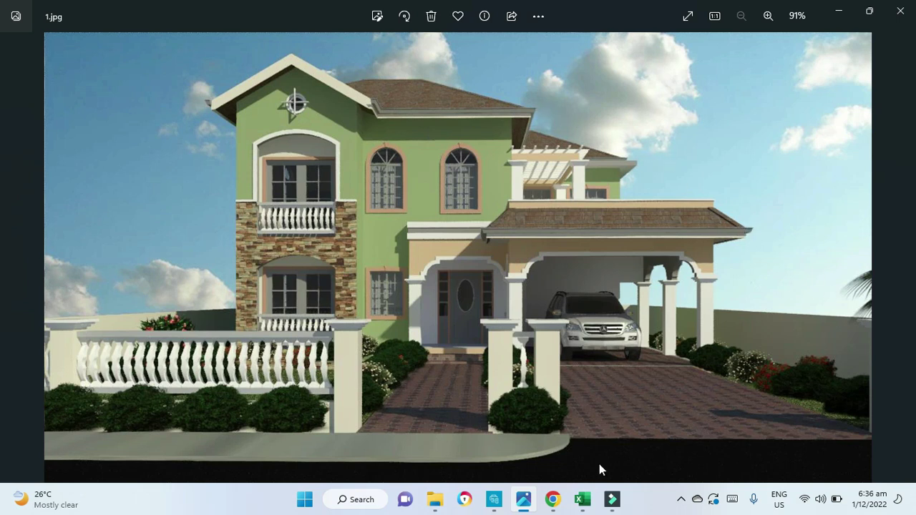
left_click(582, 499)
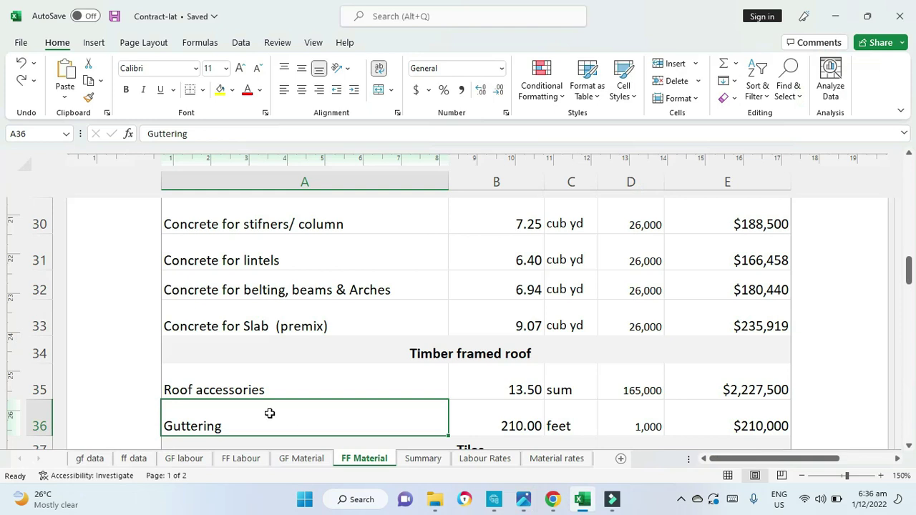
Step: Step from Guttering through Floor Tile, Floor Tile accessories, Bathroom wall tiles and Wall Tile accessories
key("Down")
key("Down")
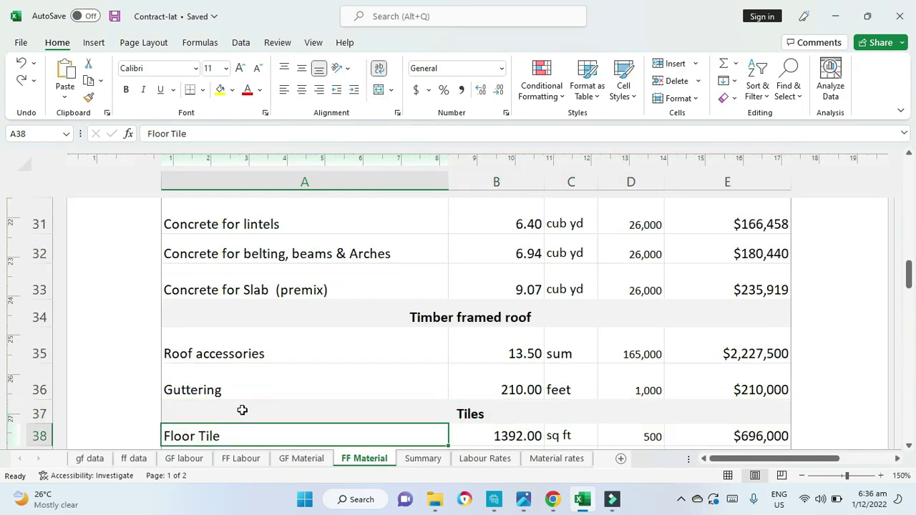
key("Down")
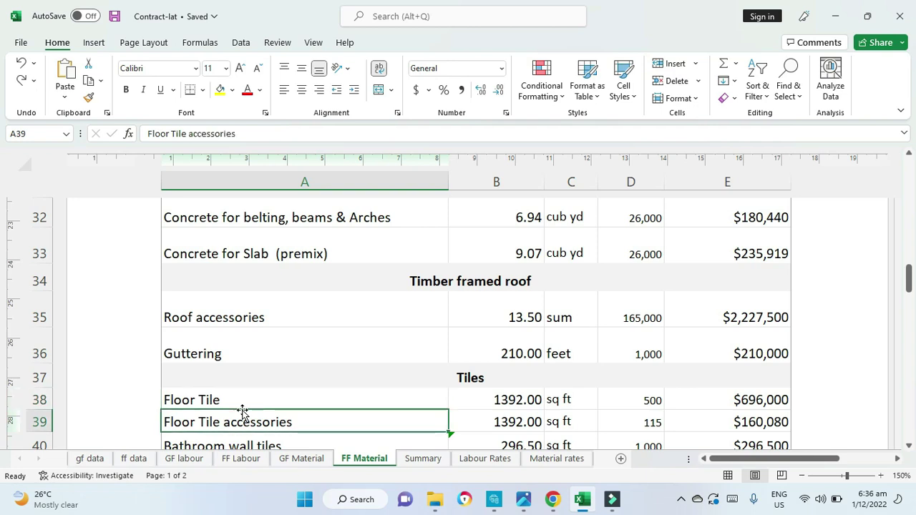
key("Down")
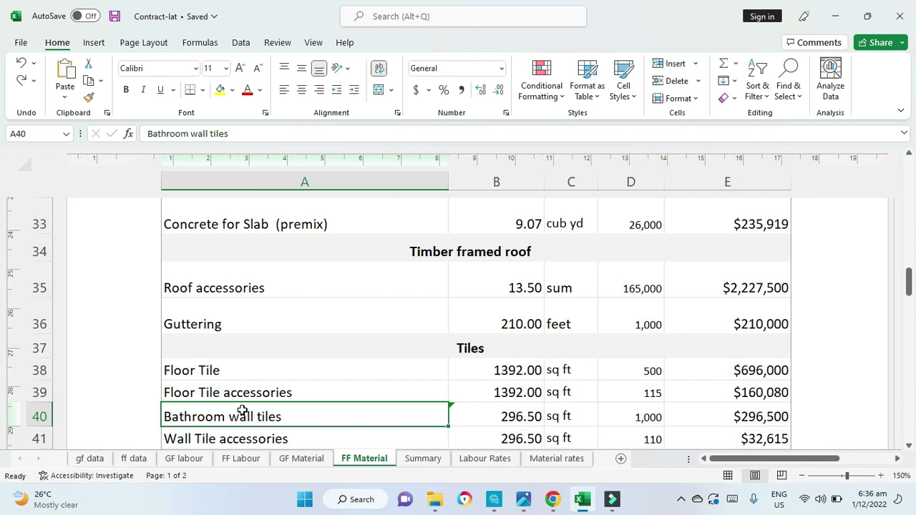
key("Down")
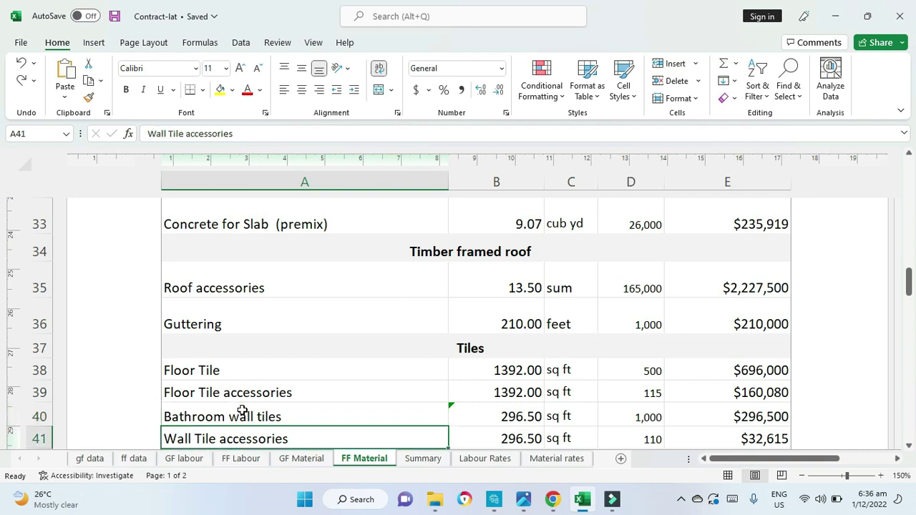
Step: Go through the Doors items (32", 36", 48" and the 60' door), then bring up the renderings
key("Down")
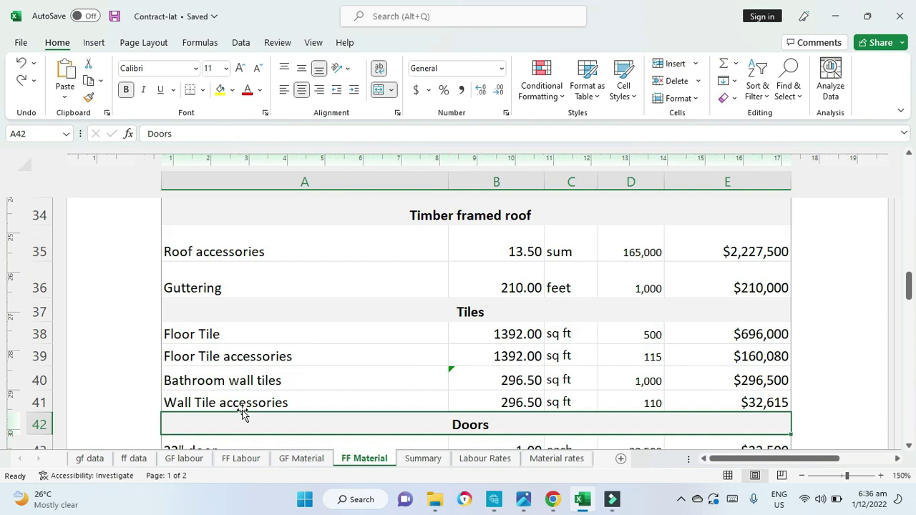
key("Down")
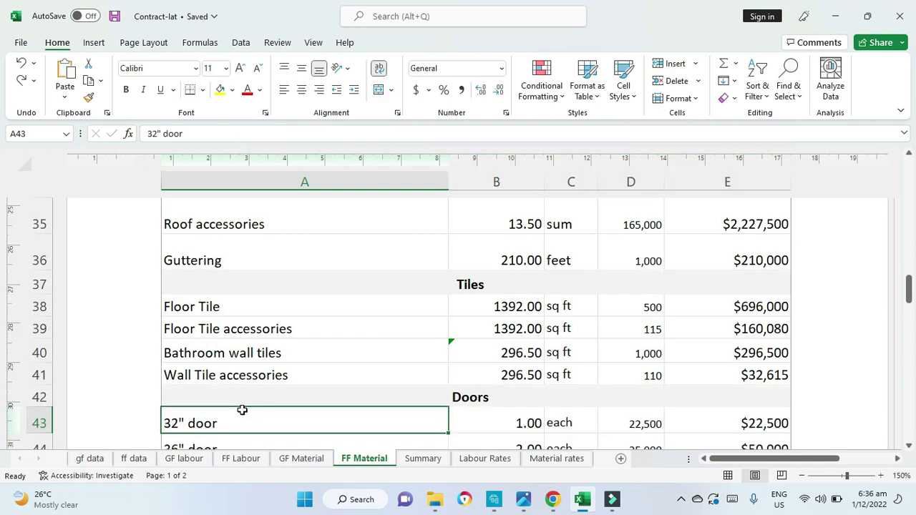
key("Down")
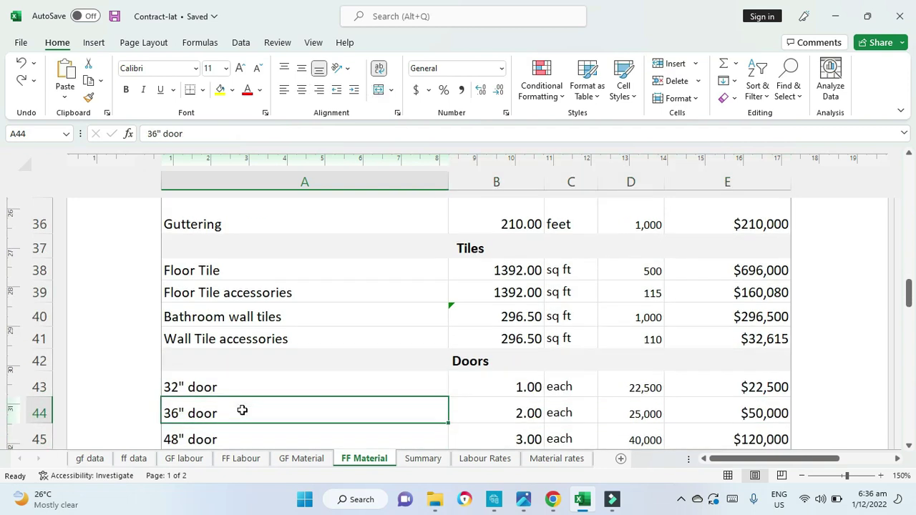
key("Down")
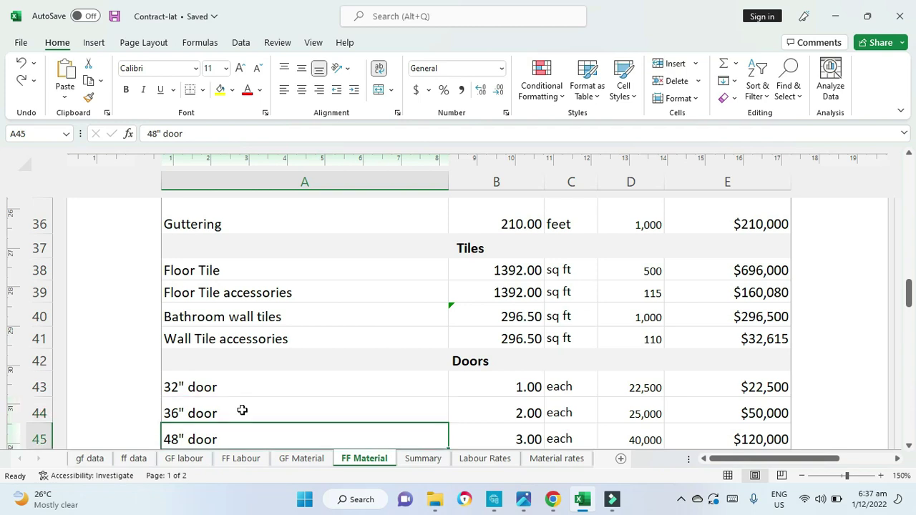
key("Down")
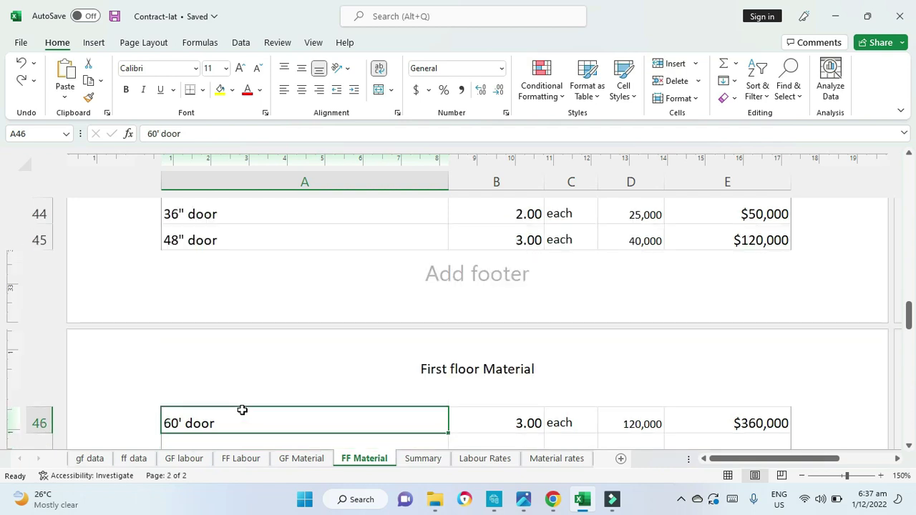
left_click(523, 499)
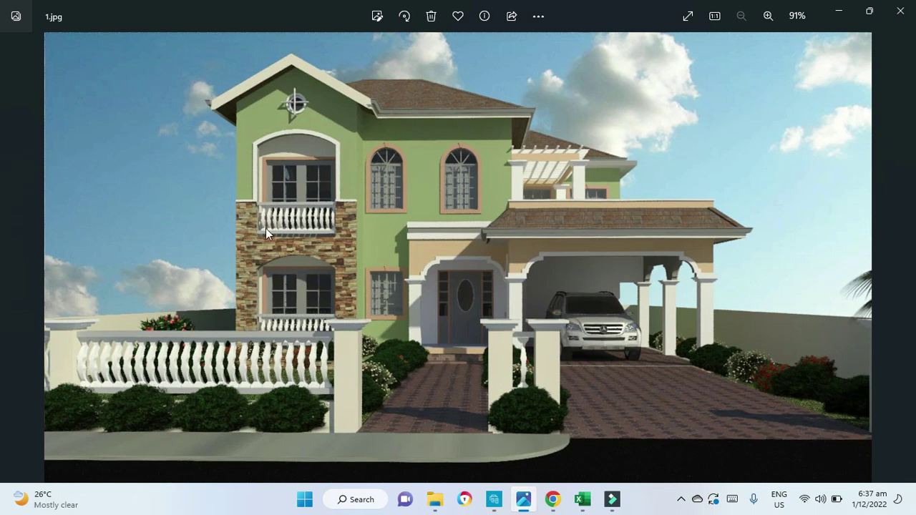
key("Right")
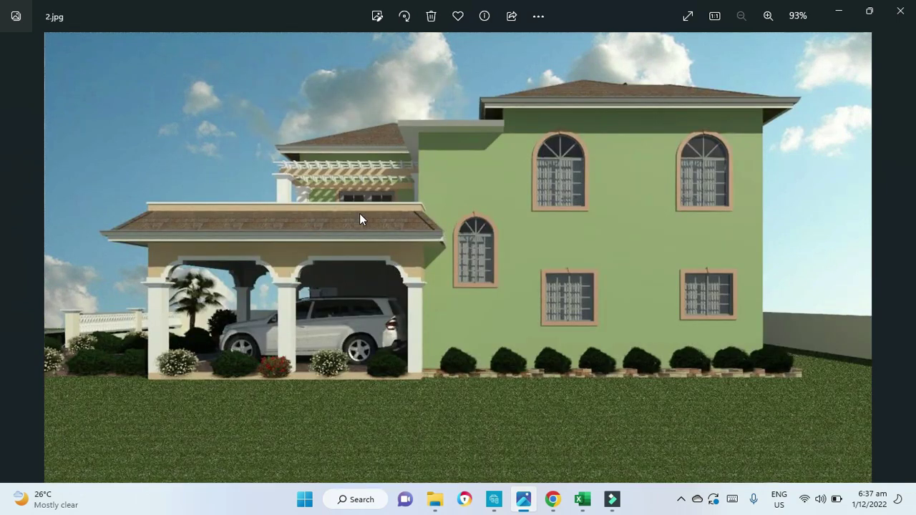
key("Right")
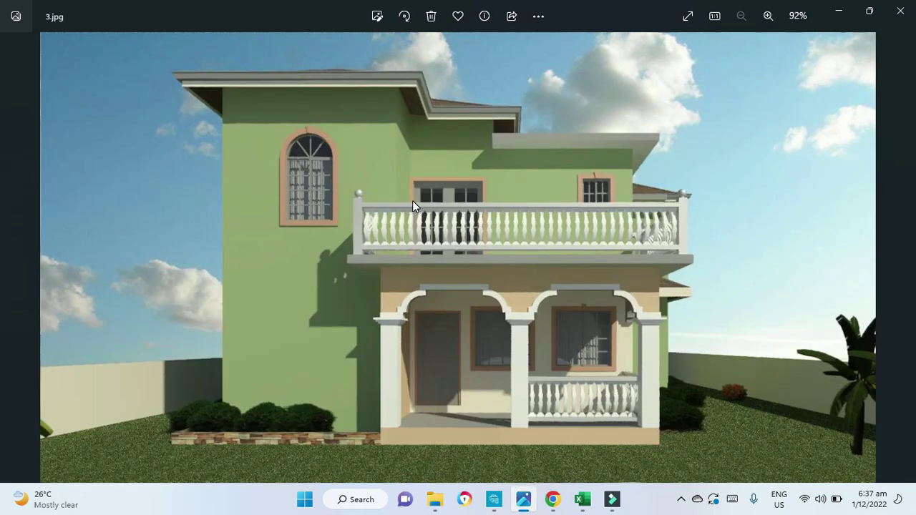
key("alt+Tab")
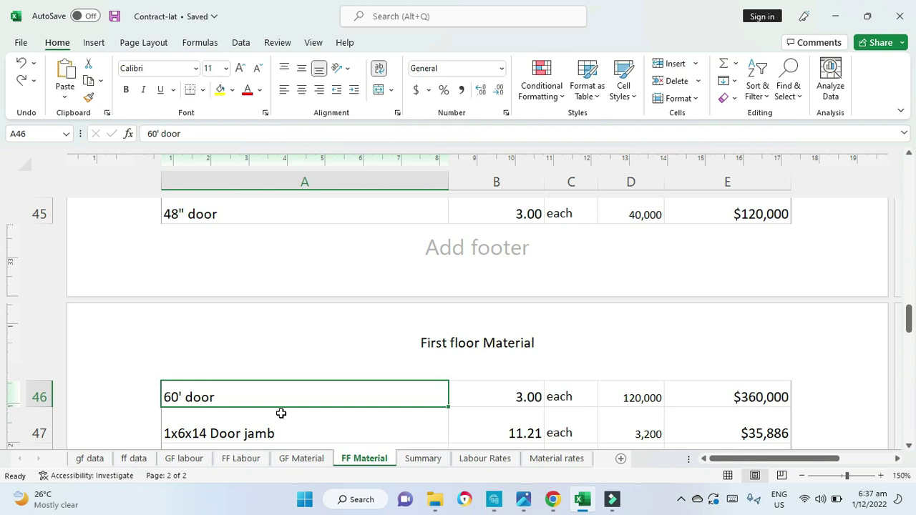
left_click(281, 413)
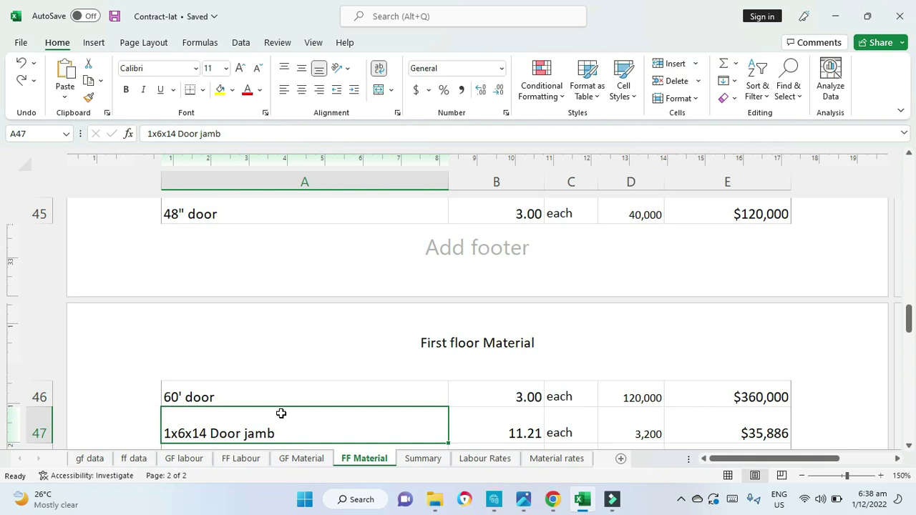
key("Down")
key("Down")
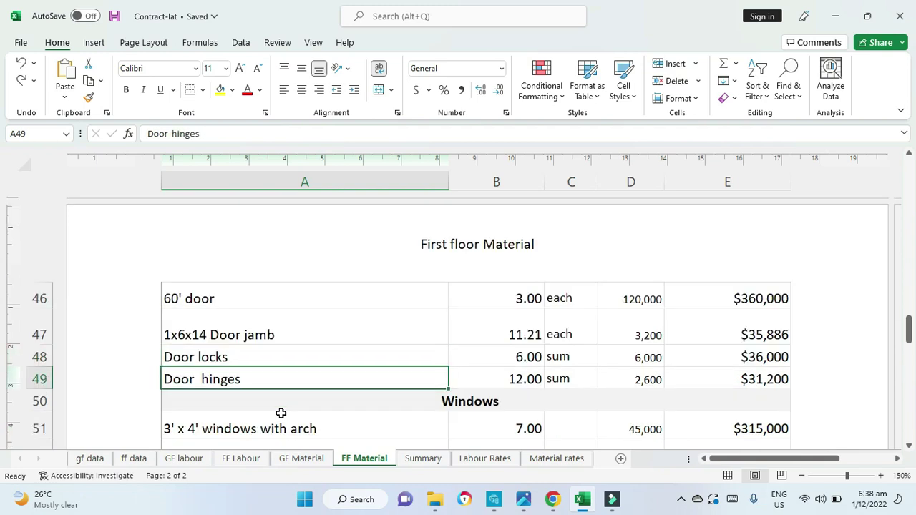
key("Down")
key("Down")
key("Down")
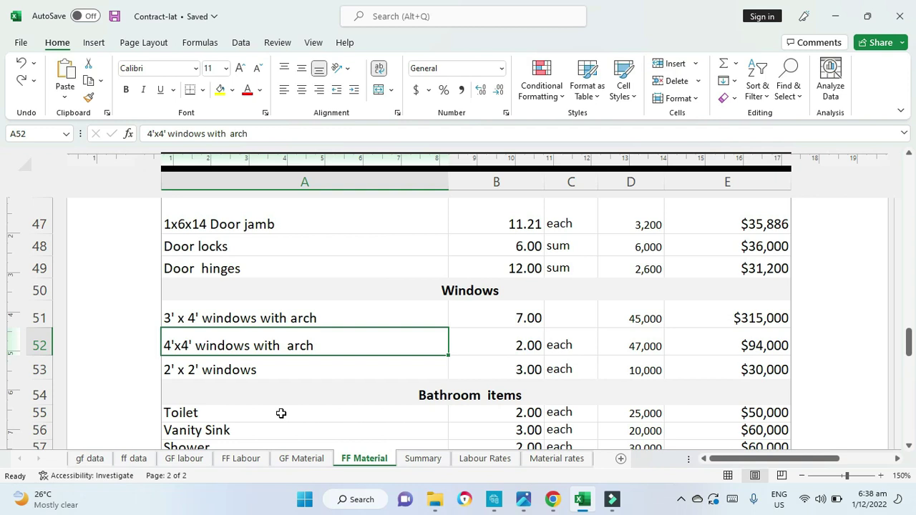
Step: Bring up the renderings in Photos, peek at 2.jpg, and return to the 1.jpg front view
left_click(535, 510)
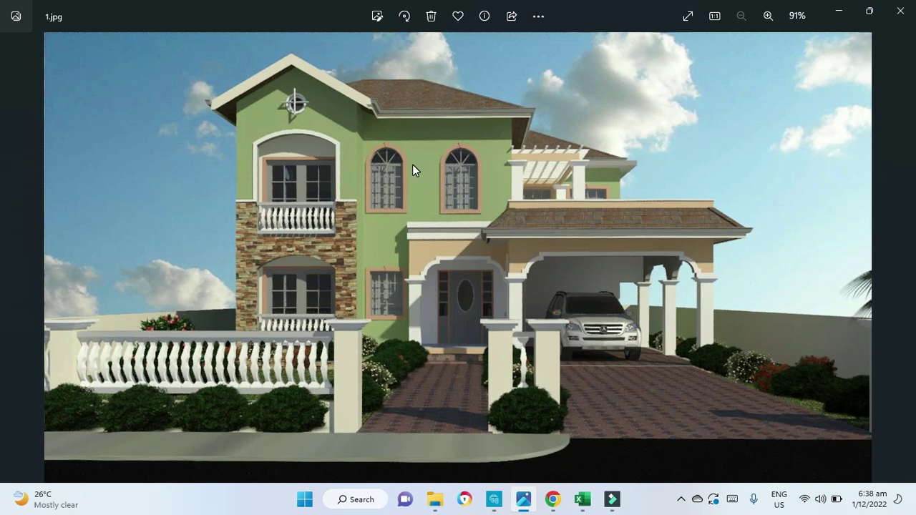
key("Right")
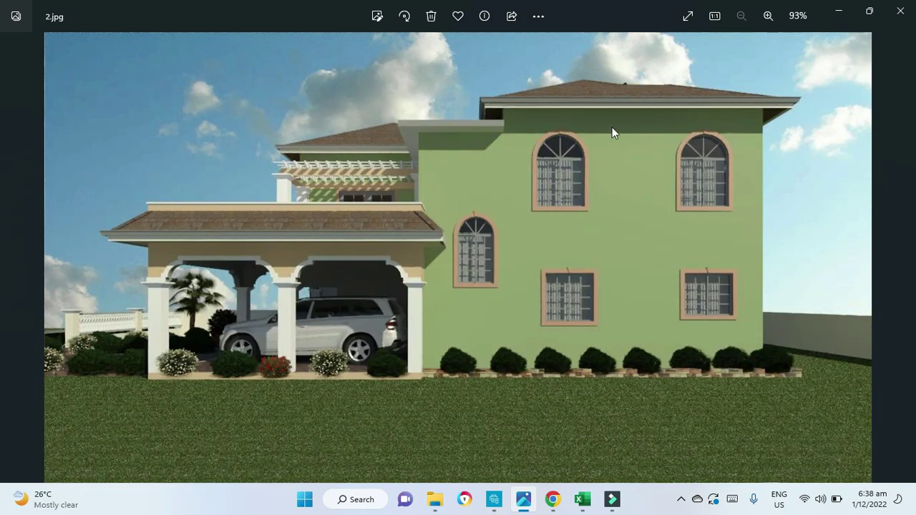
key("Left")
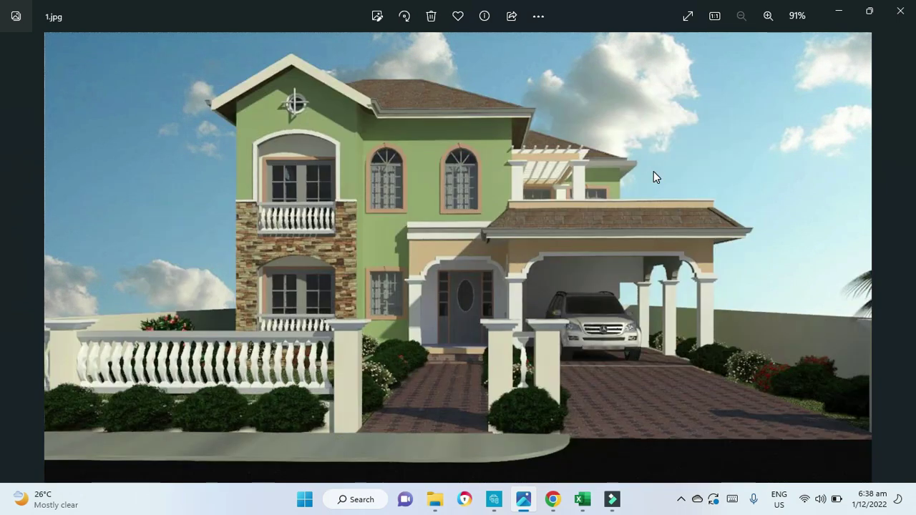
Step: Return to FF Material and select the 2' x 2' windows item and then the Bathroom items heading
left_click(584, 501)
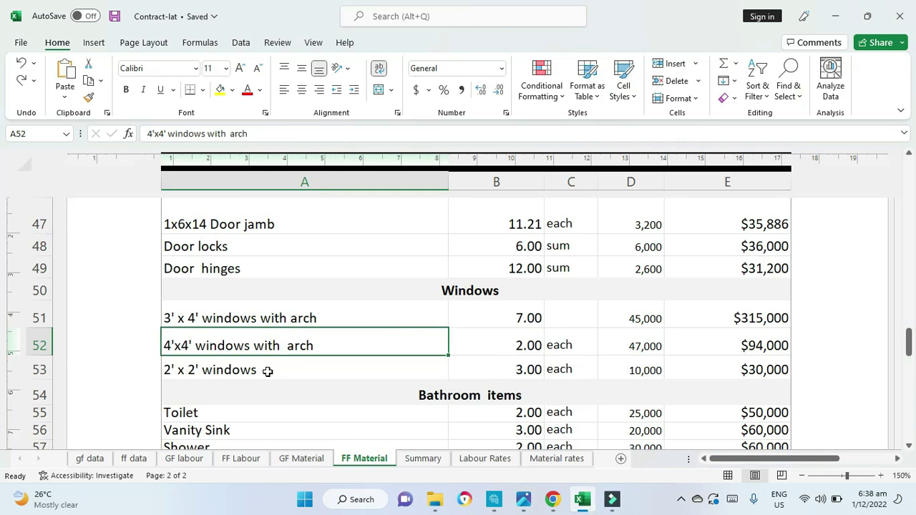
left_click(267, 370)
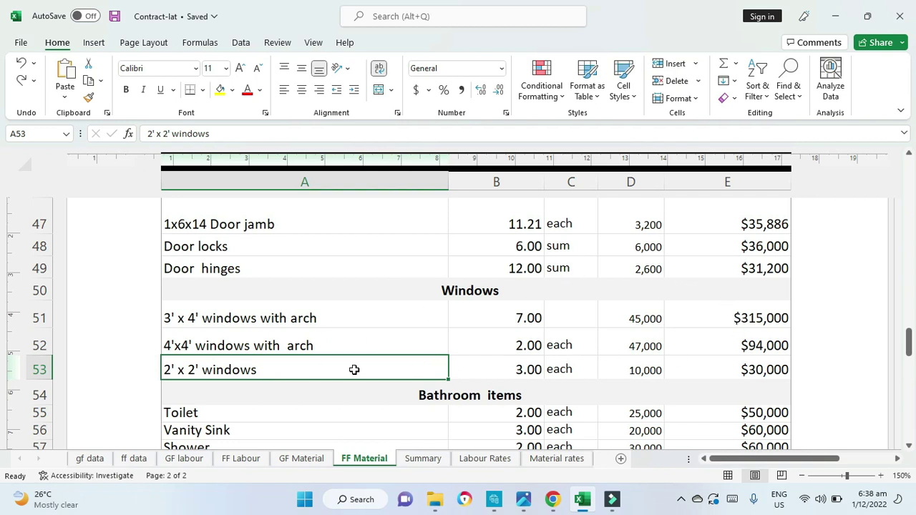
left_click(319, 393)
Step: Step through the bathroom rows: Toilet, Vanity Sink, Shower, Faucet, Shower mixer, Countertop, Shower drain
scroll(313, 408, "down", 1)
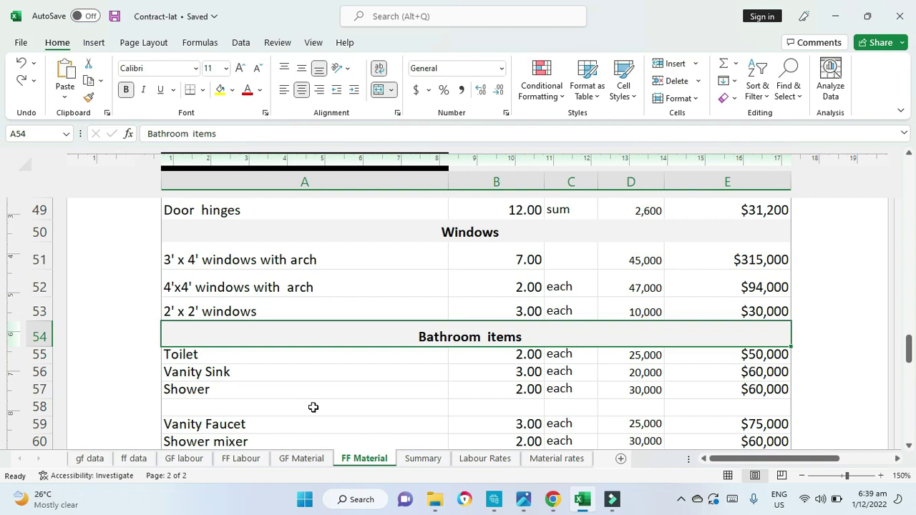
key("Down")
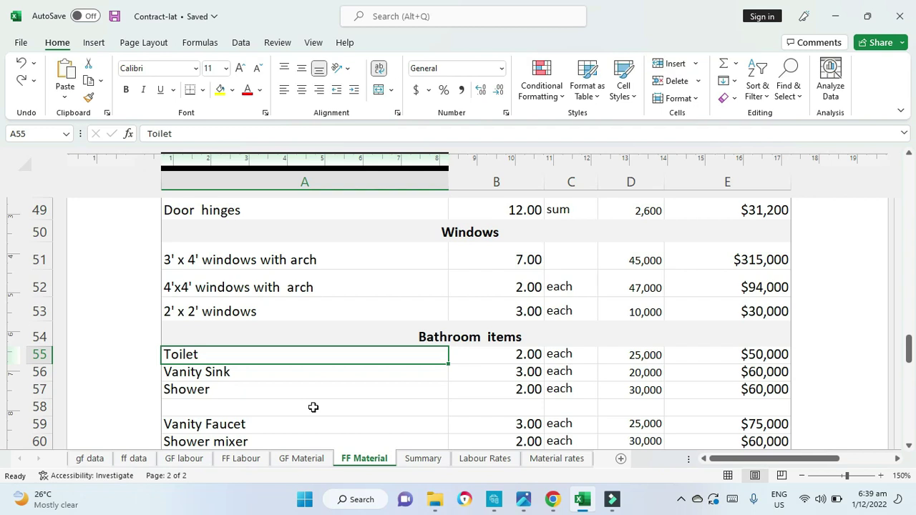
key("Down")
key("Down")
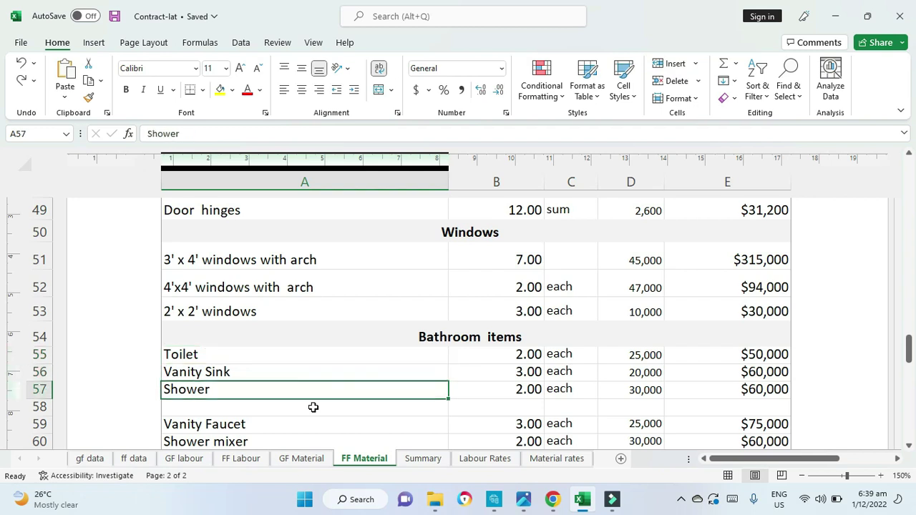
key("Down")
key("Down")
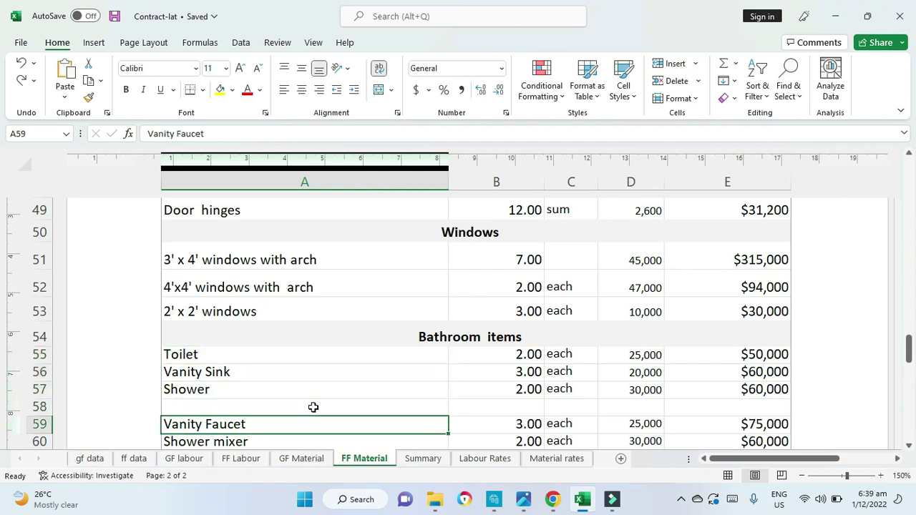
key("Down")
key("Down")
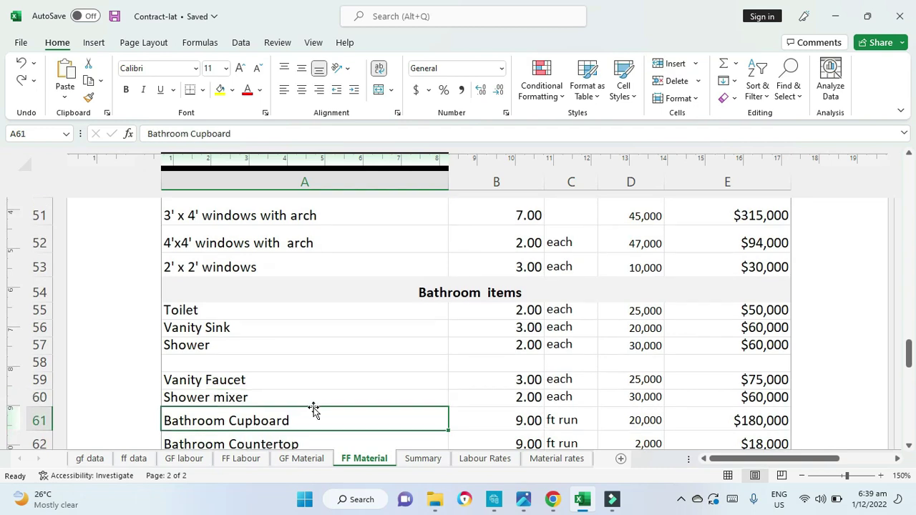
key("Down")
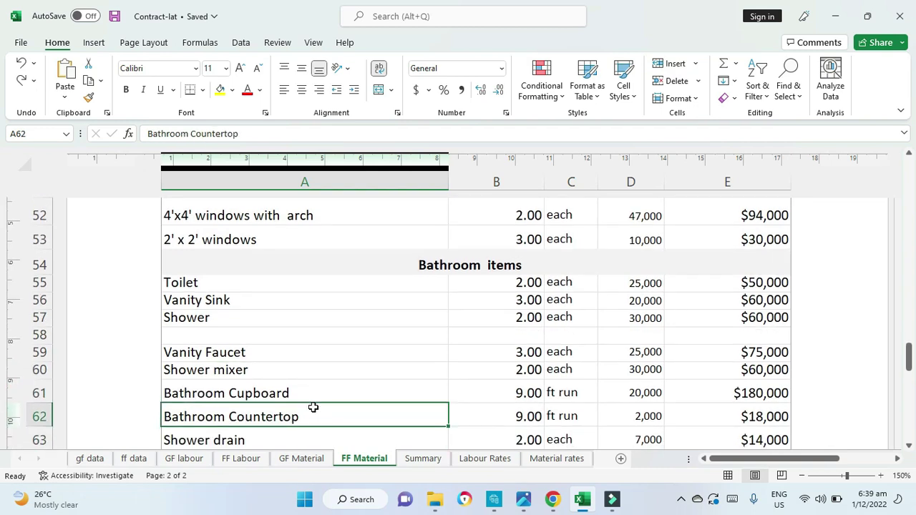
key("Down")
key("Down")
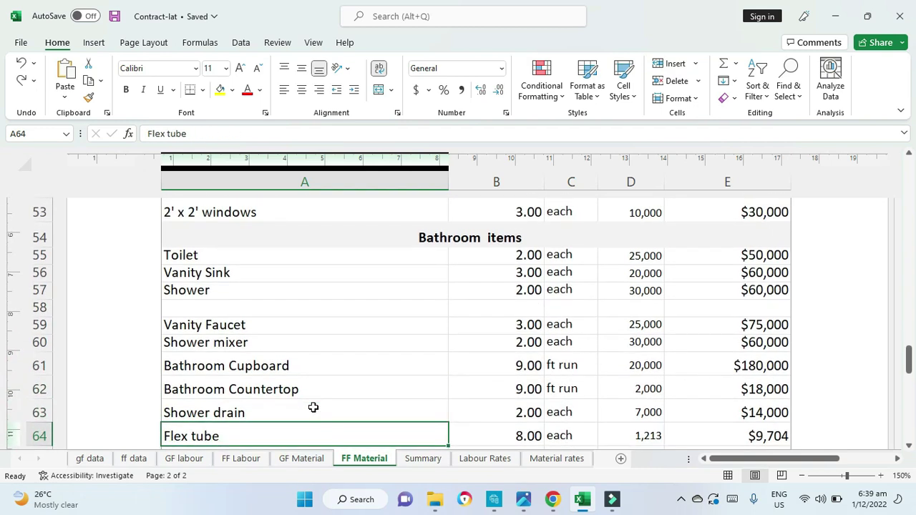
key("Down")
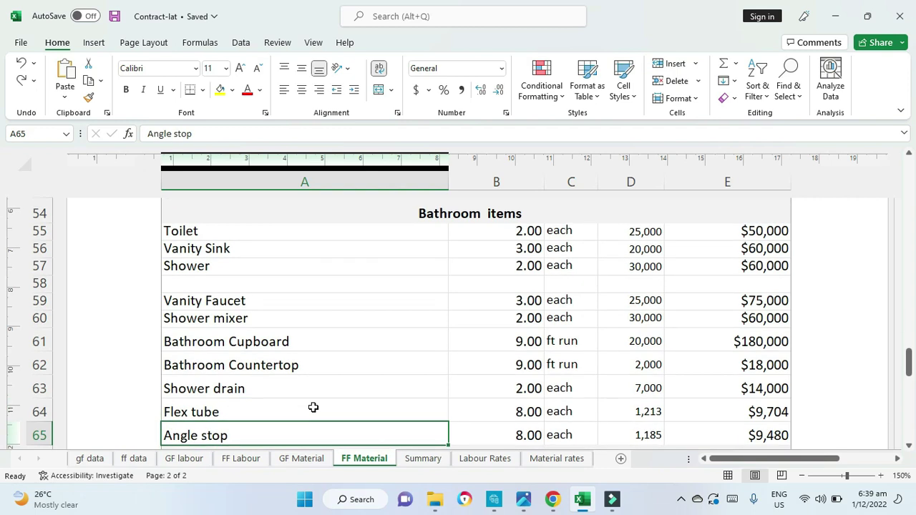
Step: Review the electrical, plumbing, solar water heater and painting rows down to Miscellaneous Items
scroll(313, 407, "down", 1)
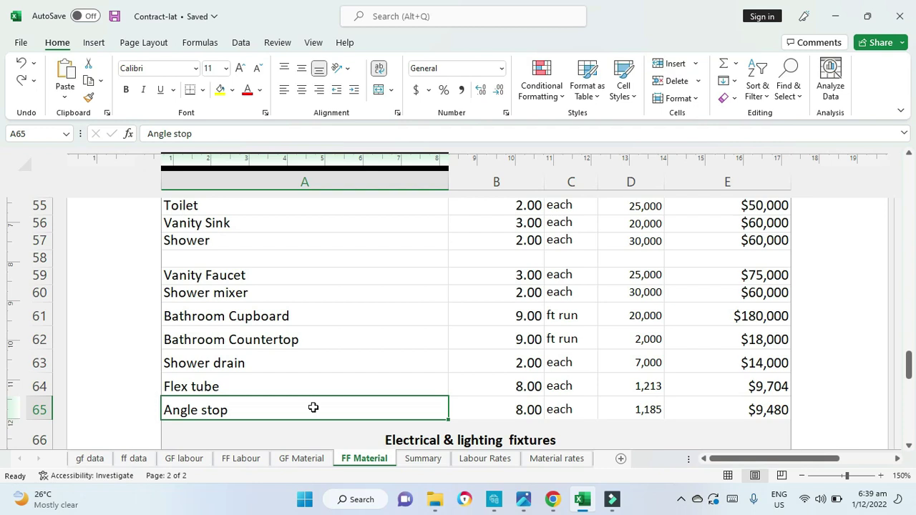
key("Down")
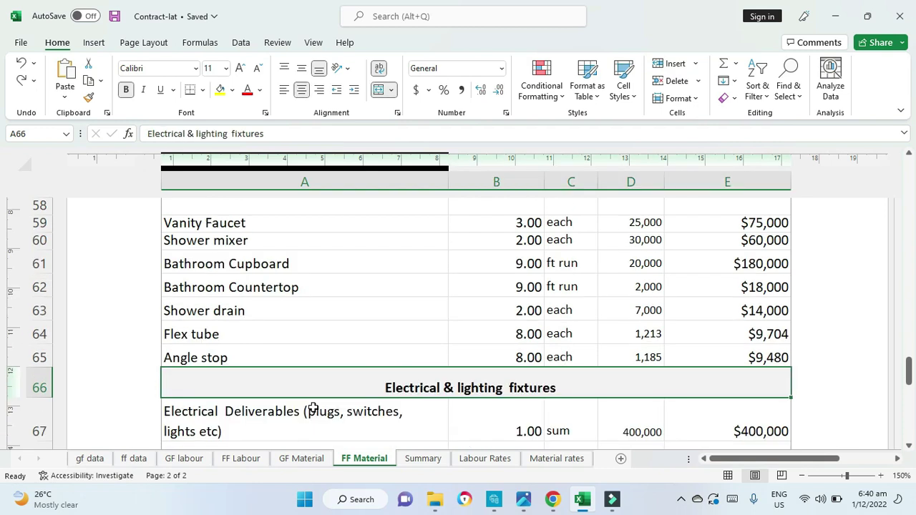
key("Down")
key("Down")
key("Down")
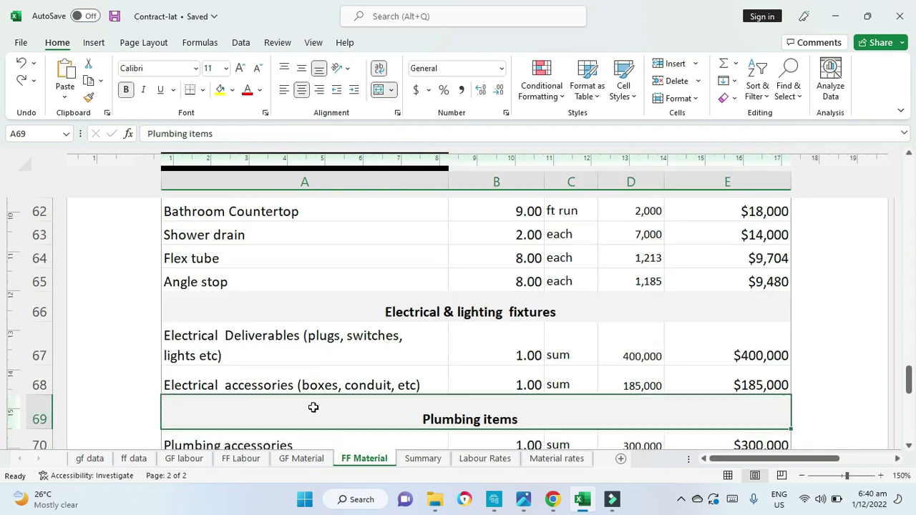
key("Up")
key("Up")
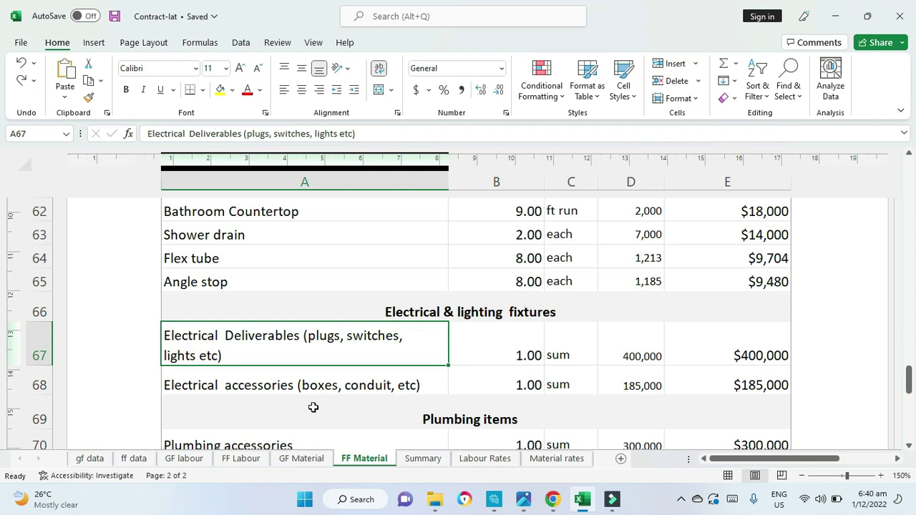
key("Down")
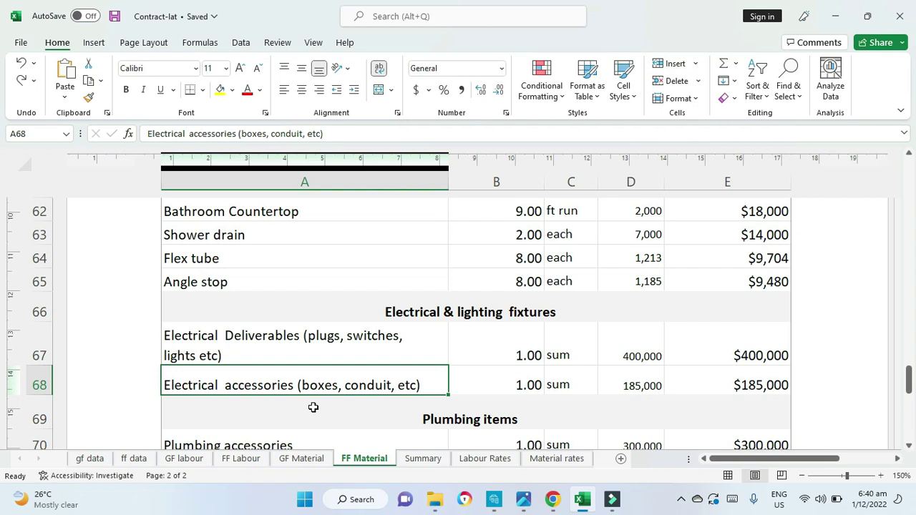
key("Down")
key("Down")
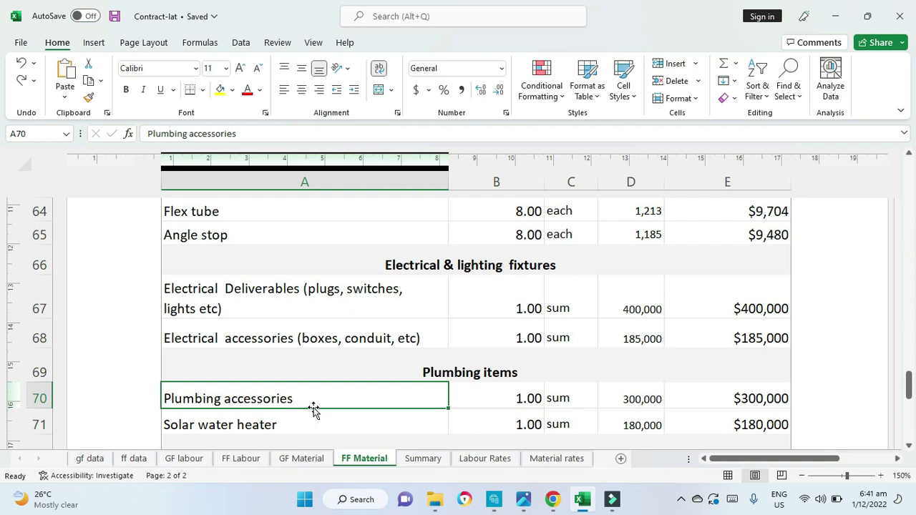
key("Down")
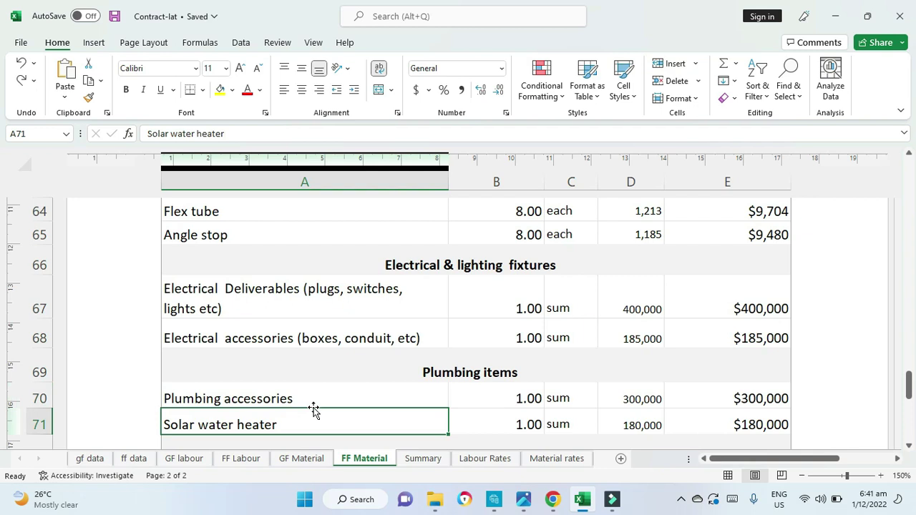
key("Down")
key("Down")
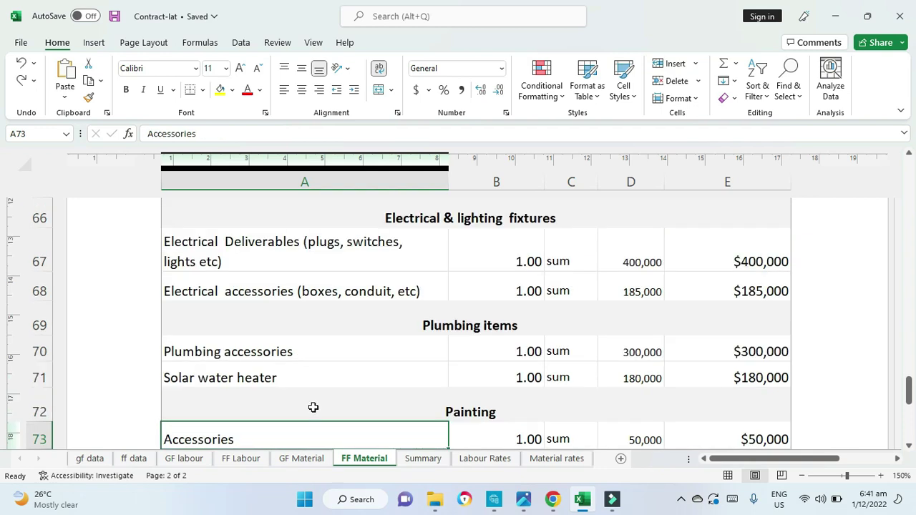
key("Down")
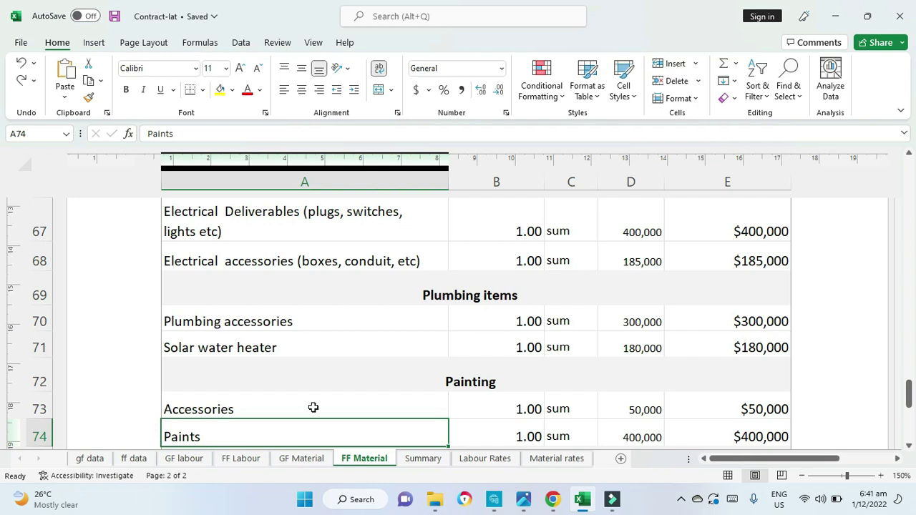
key("Down")
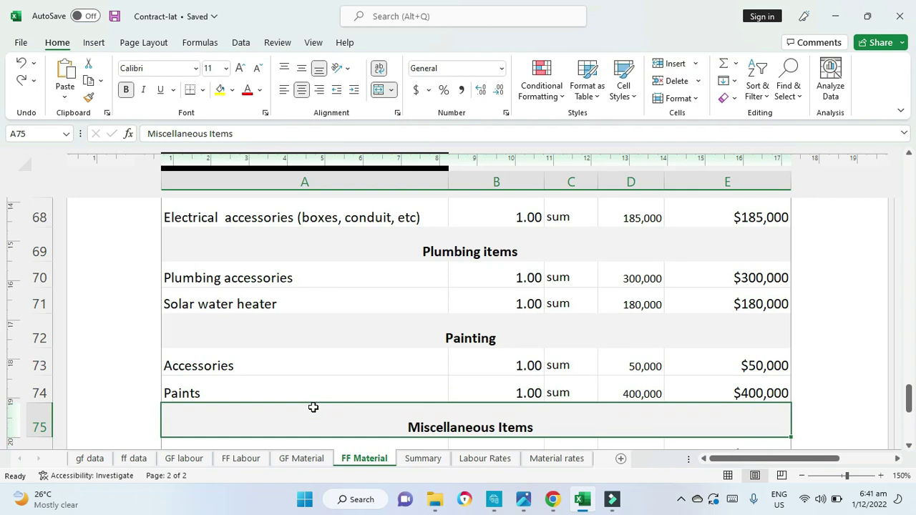
key("Down")
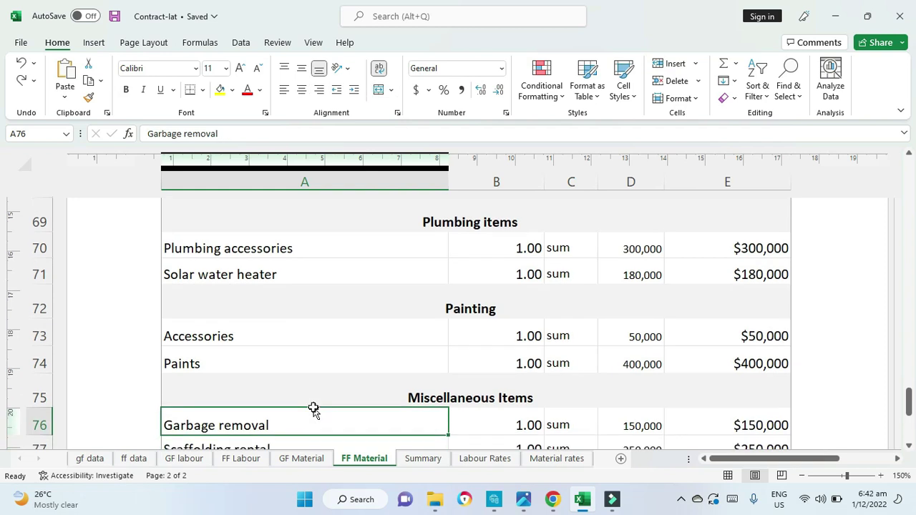
key("Down")
key("Down")
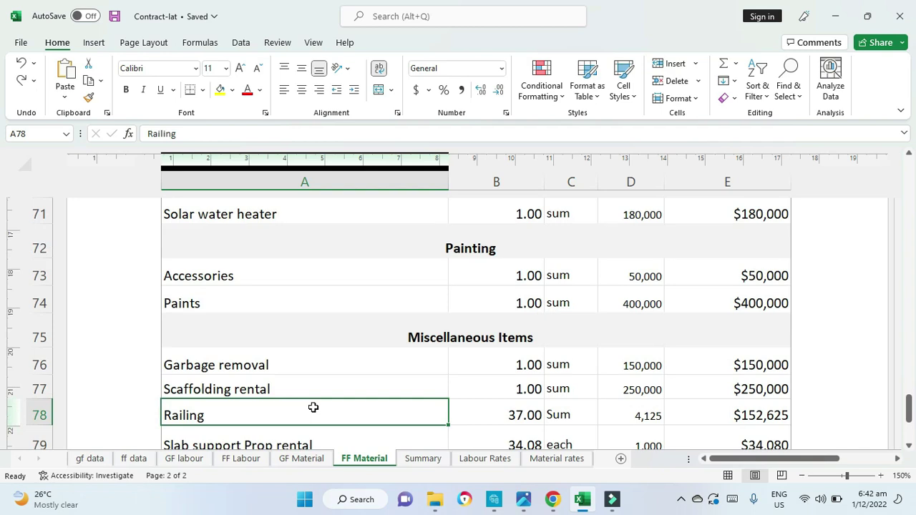
key("Down")
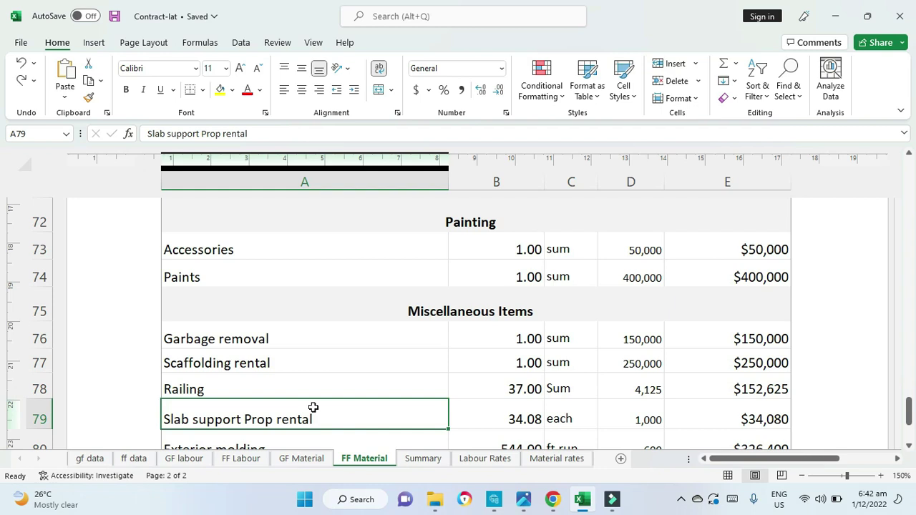
key("Down")
key("Down")
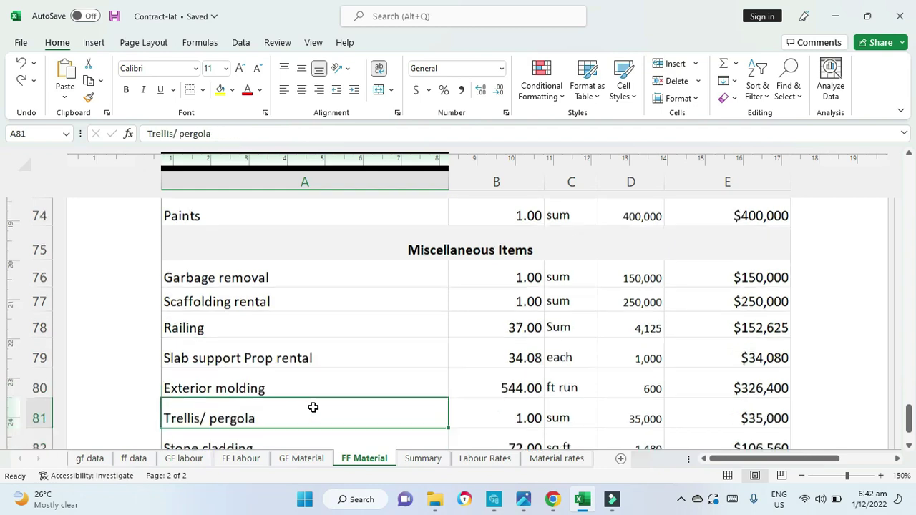
key("Down")
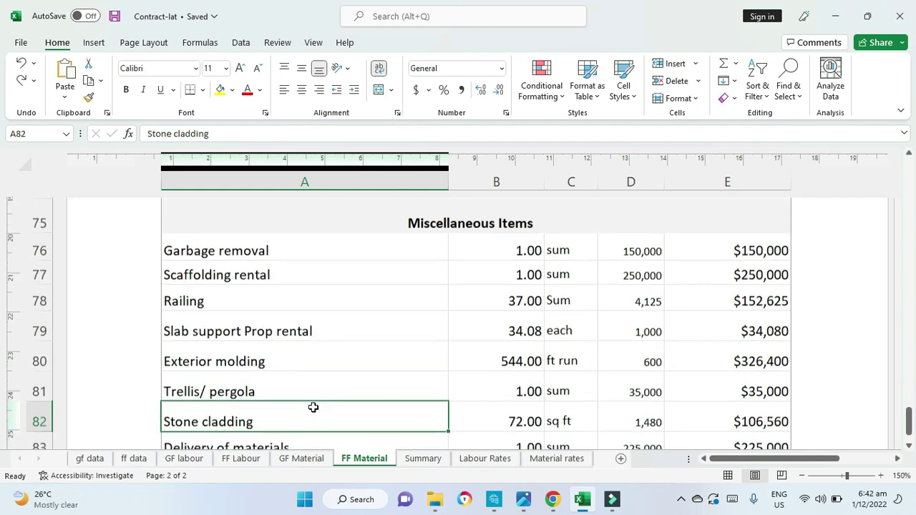
key("Down")
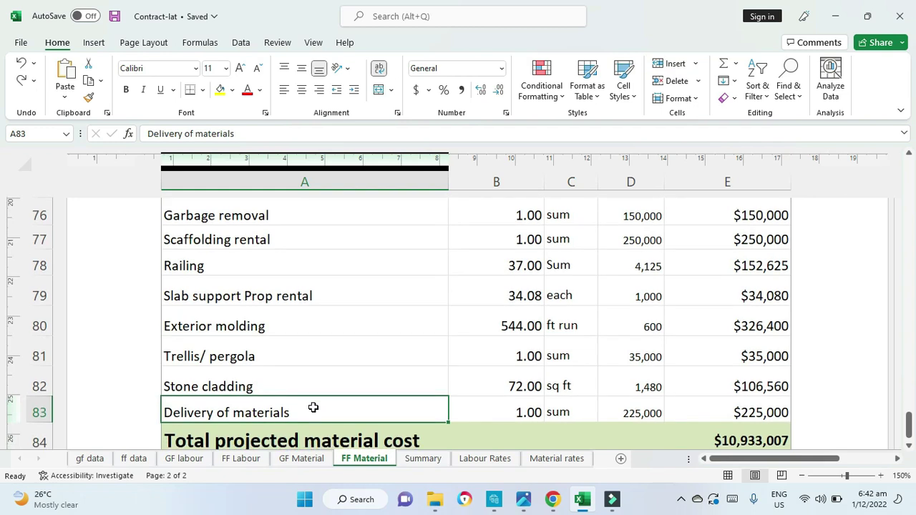
left_click(261, 331)
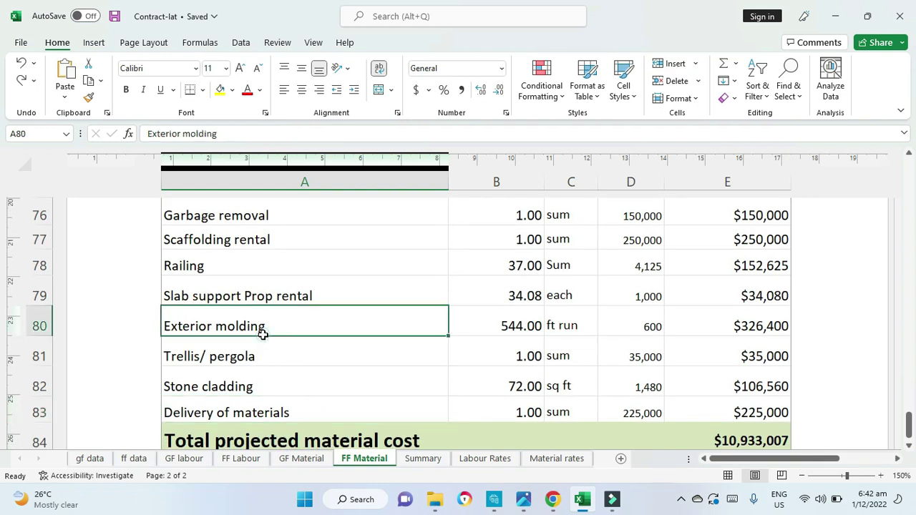
left_click(524, 499)
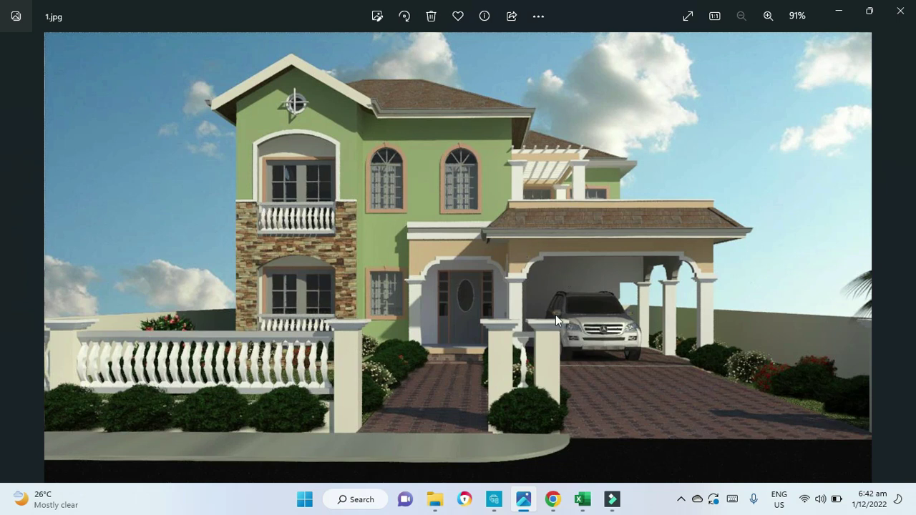
left_click(589, 503)
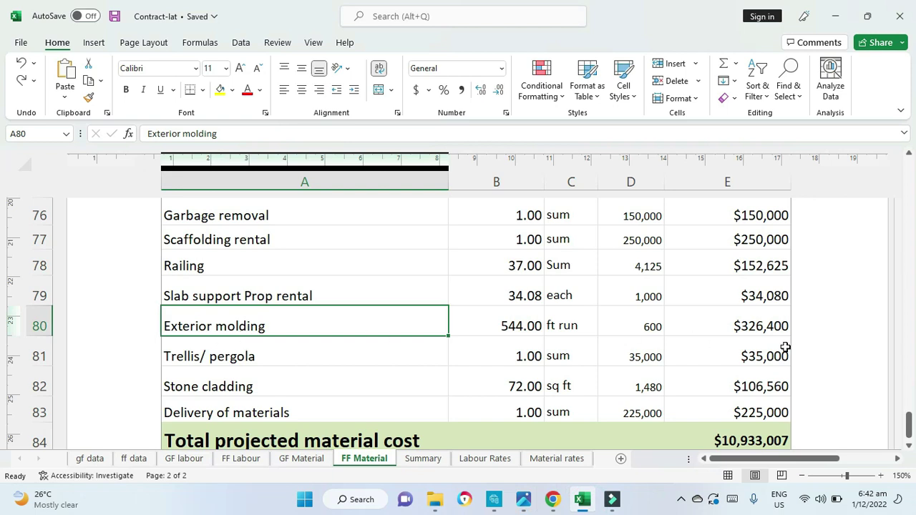
left_click(258, 362)
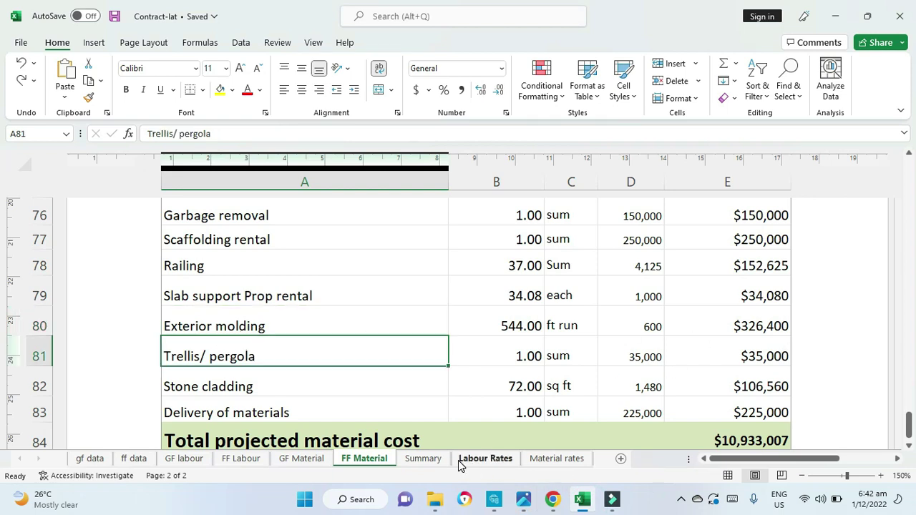
left_click(530, 504)
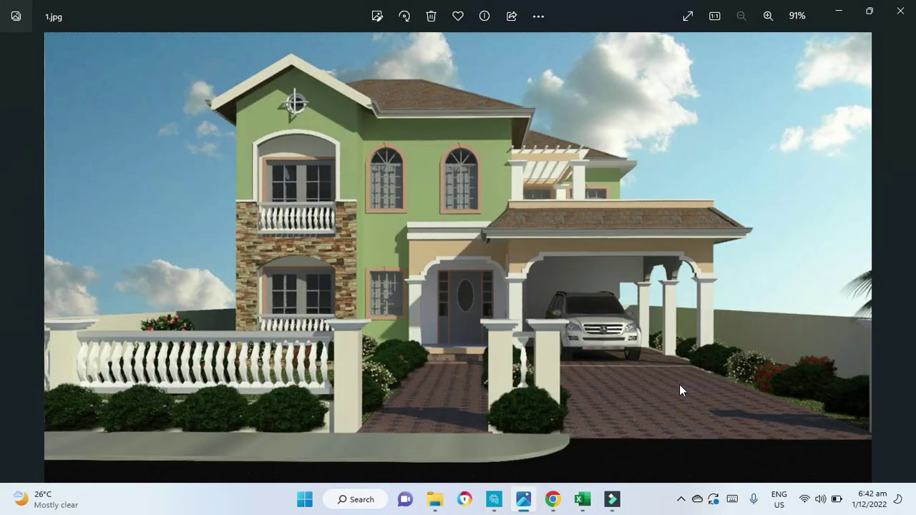
key("alt+Tab")
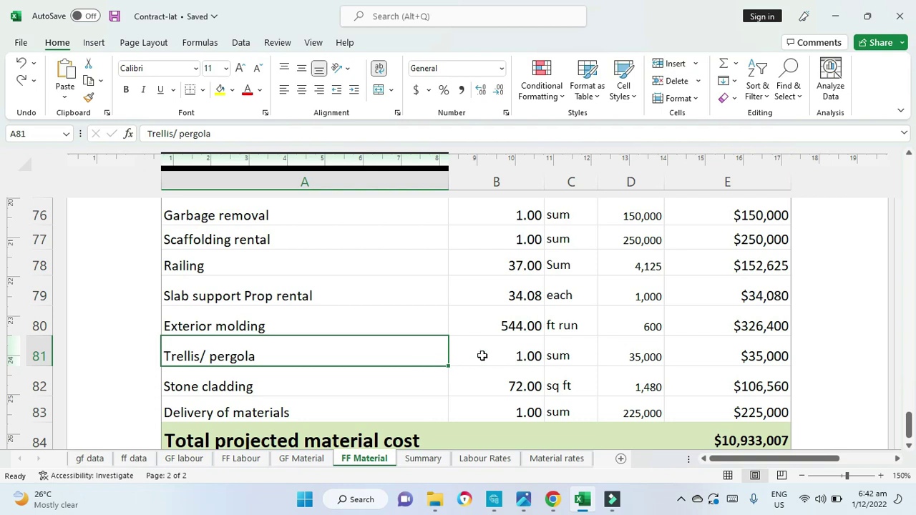
left_click(375, 377)
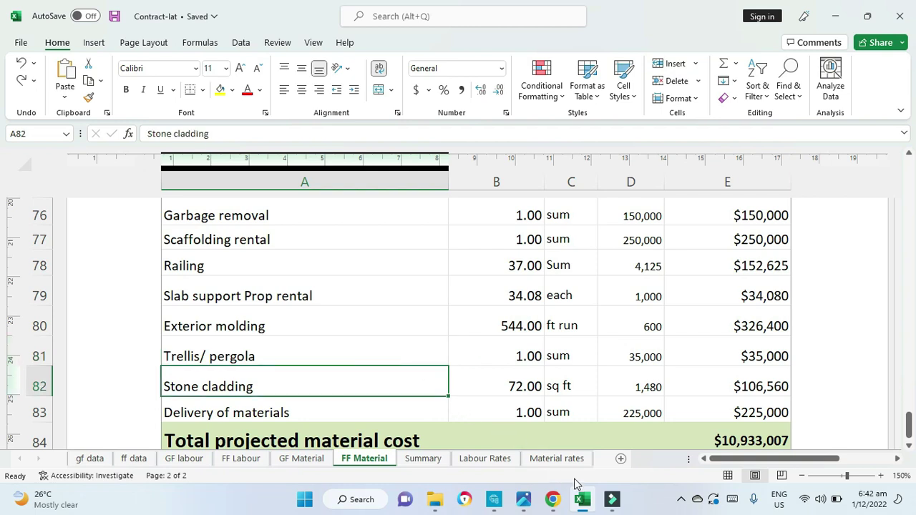
left_click(523, 499)
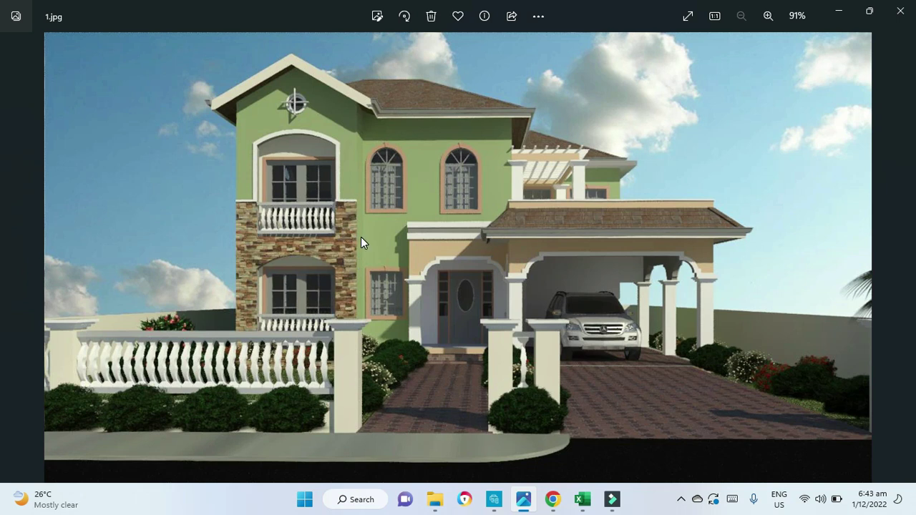
left_click(588, 498)
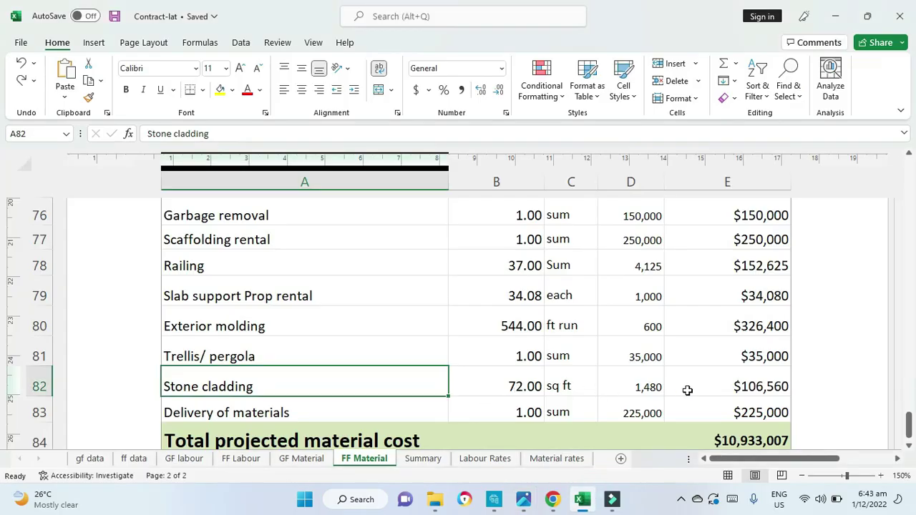
left_click(748, 387)
scroll(744, 401, "down", 1)
left_click(736, 411)
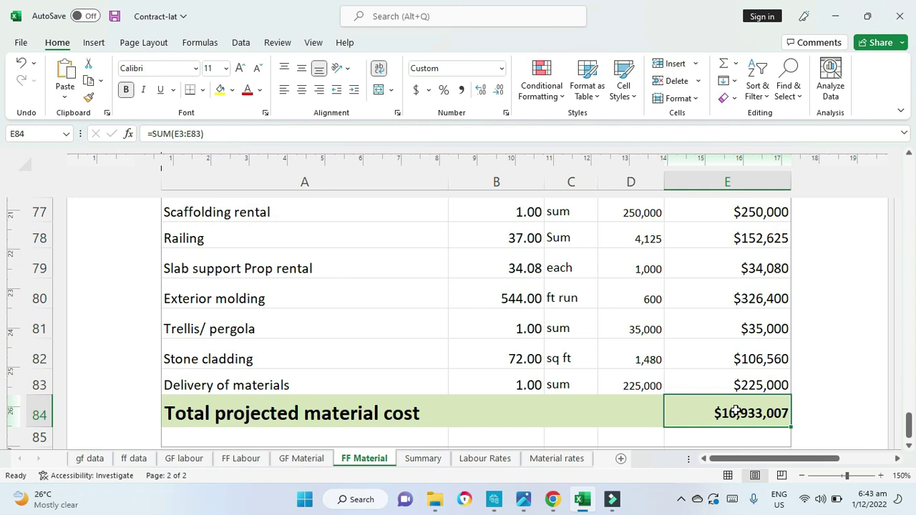
Step: Confirm E84's =SUM(E3:E83) covers the whole Amount column, giving $10,933,007
double_click(737, 412)
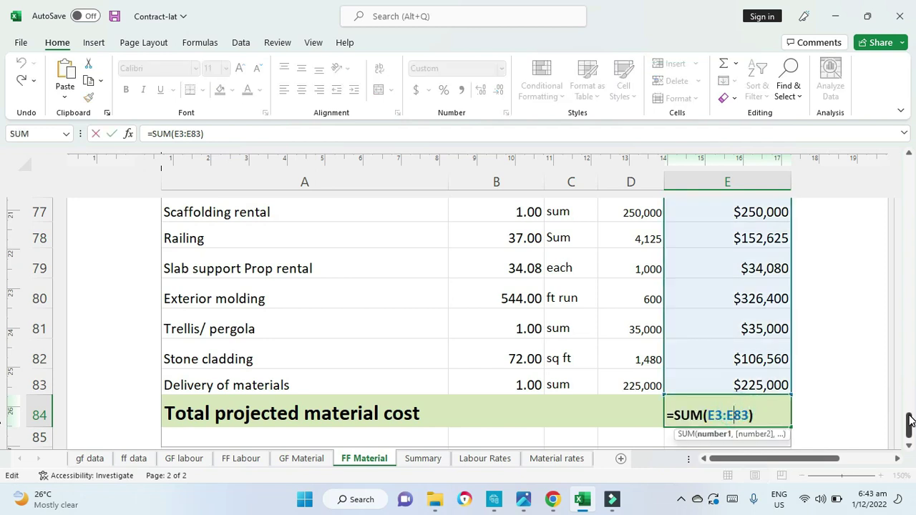
scroll(909, 423, "down", 1)
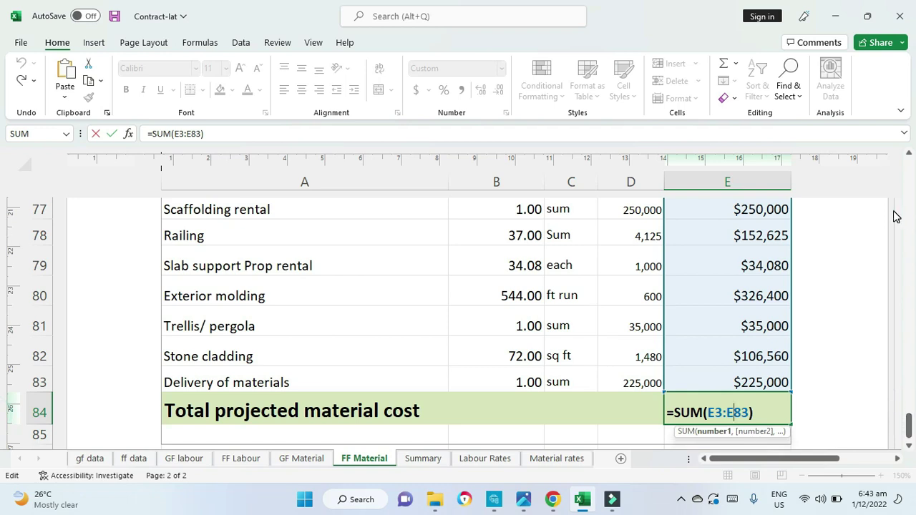
scroll(911, 194, "up", 20)
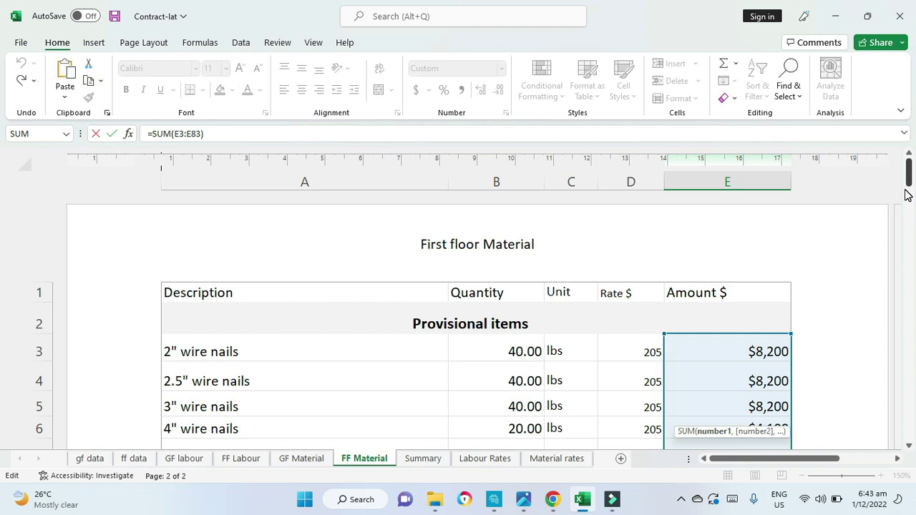
scroll(669, 409, "down", 20)
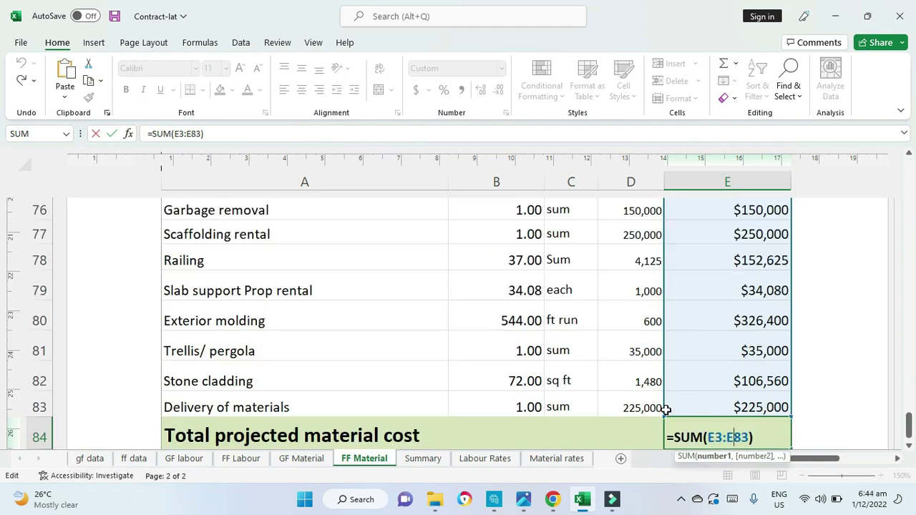
key("Return")
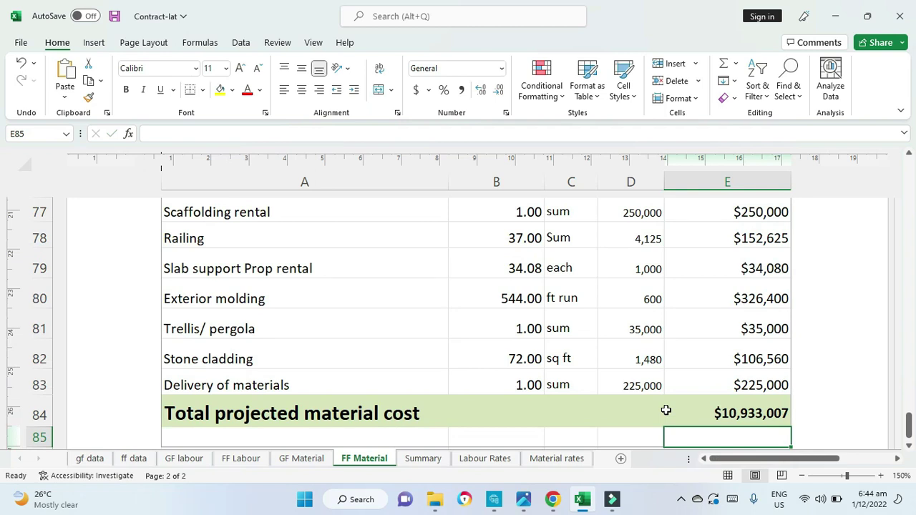
left_click(433, 461)
Step: Select the First Floor Material projection in C6 and scroll to the $37,927,113.75 total and $250,886.25 Difference
left_click(592, 381)
left_click_drag(909, 229, 913, 349)
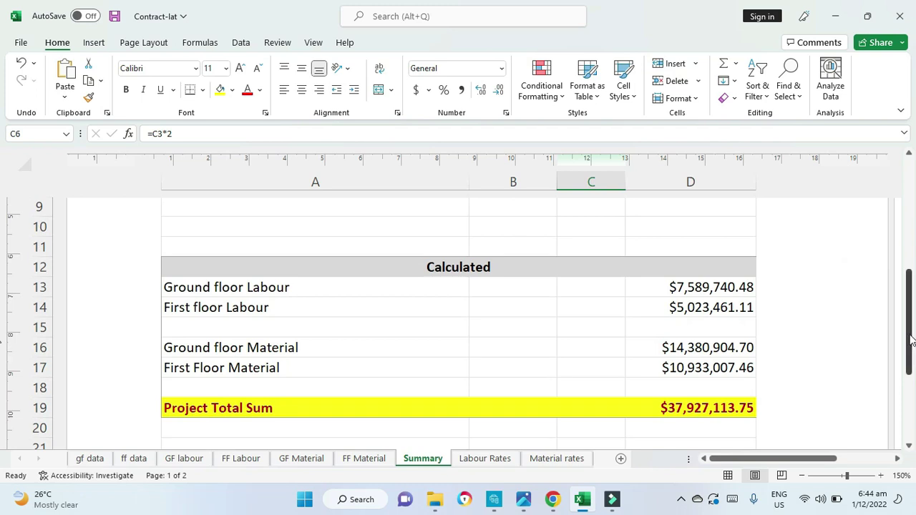
left_click_drag(912, 343, 909, 306)
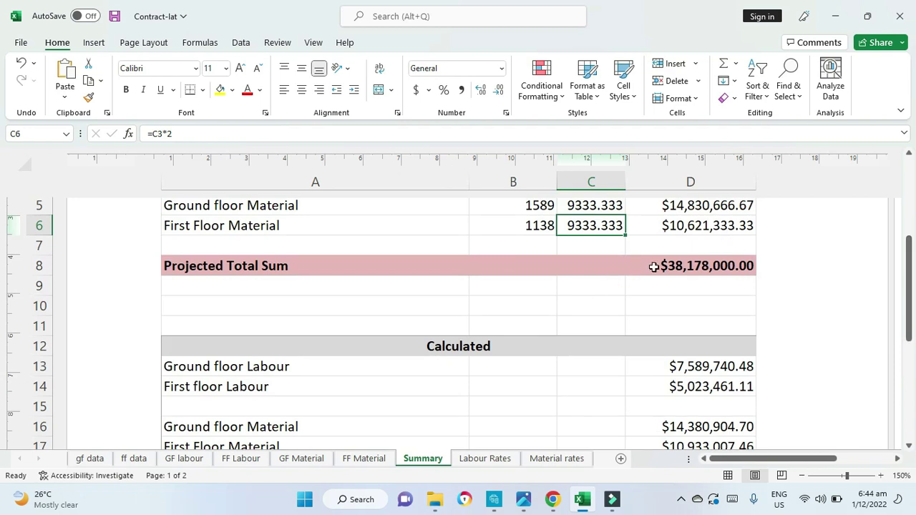
left_click_drag(911, 312, 909, 377)
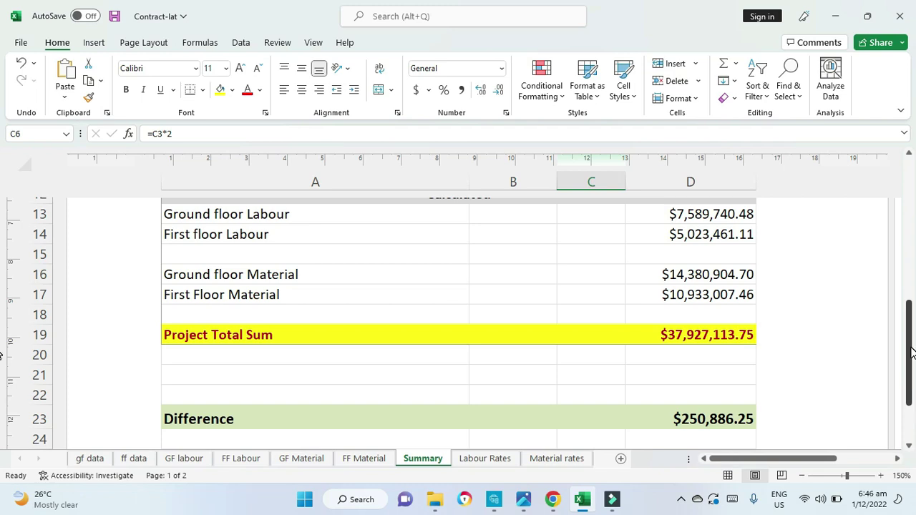
Step: Scroll the Summary figures, then go back to the FF Material sheet showing the $10,933,007 total projected material cost
mouse_move(911, 353)
left_mouse_down()
mouse_move(876, 219)
mouse_move(885, 200)
mouse_move(895, 284)
mouse_move(882, 365)
mouse_move(898, 332)
mouse_move(887, 239)
mouse_move(899, 340)
left_mouse_up()
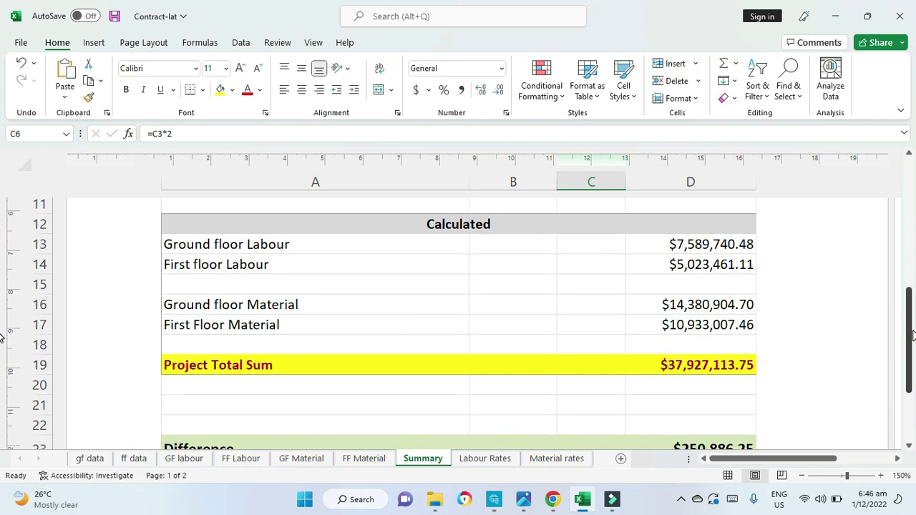
left_click_drag(912, 331, 912, 297)
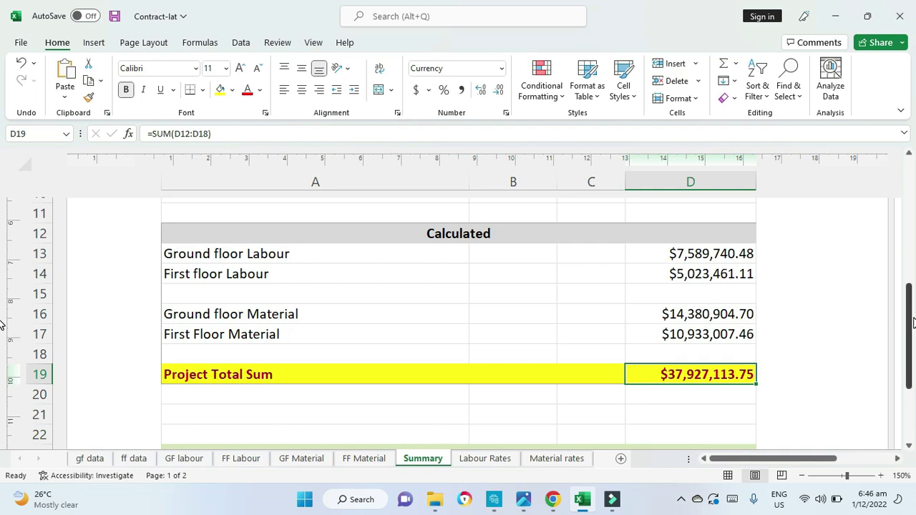
left_click_drag(911, 324, 911, 356)
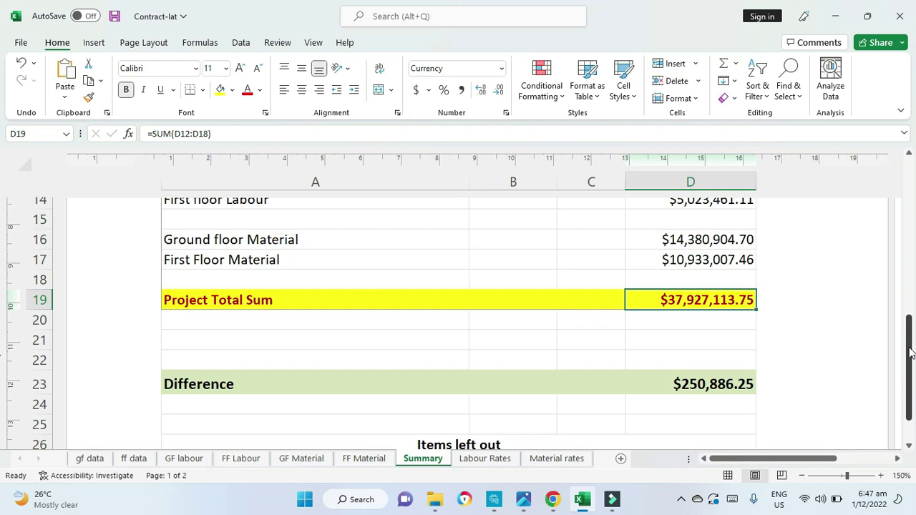
left_click_drag(910, 354, 911, 344)
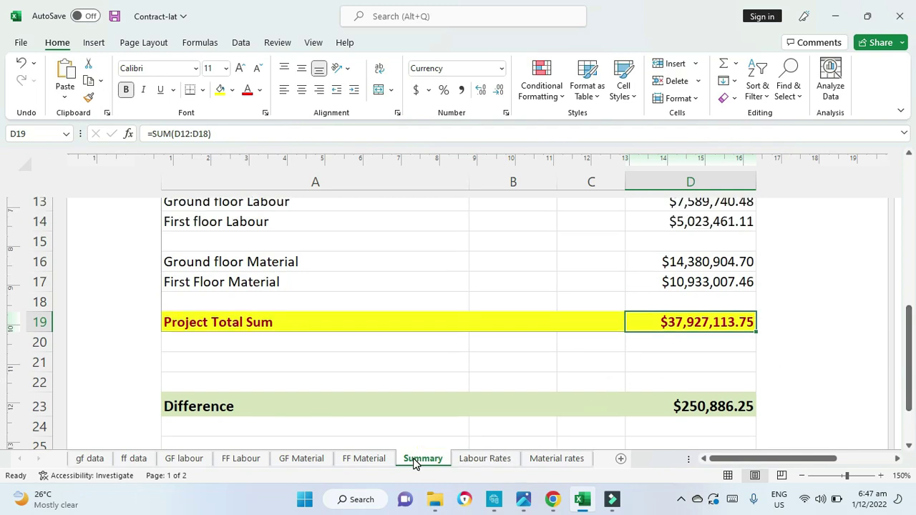
left_click(363, 459)
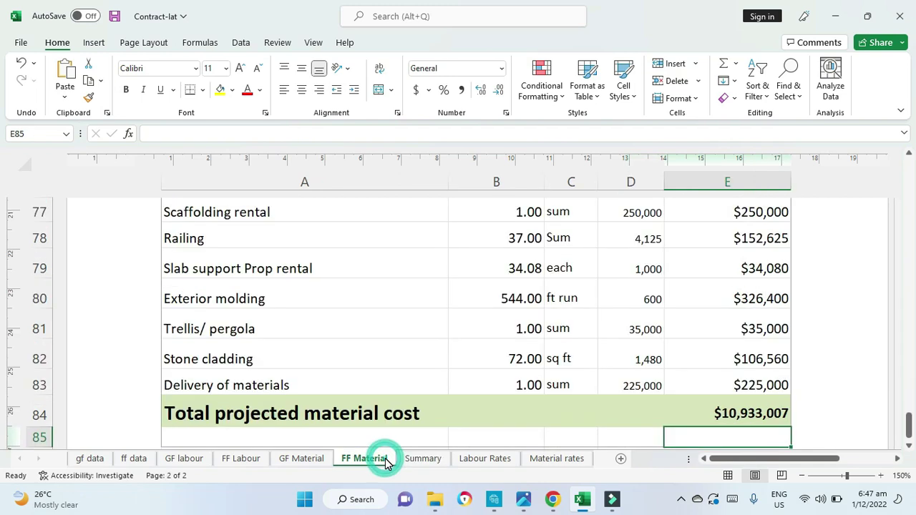